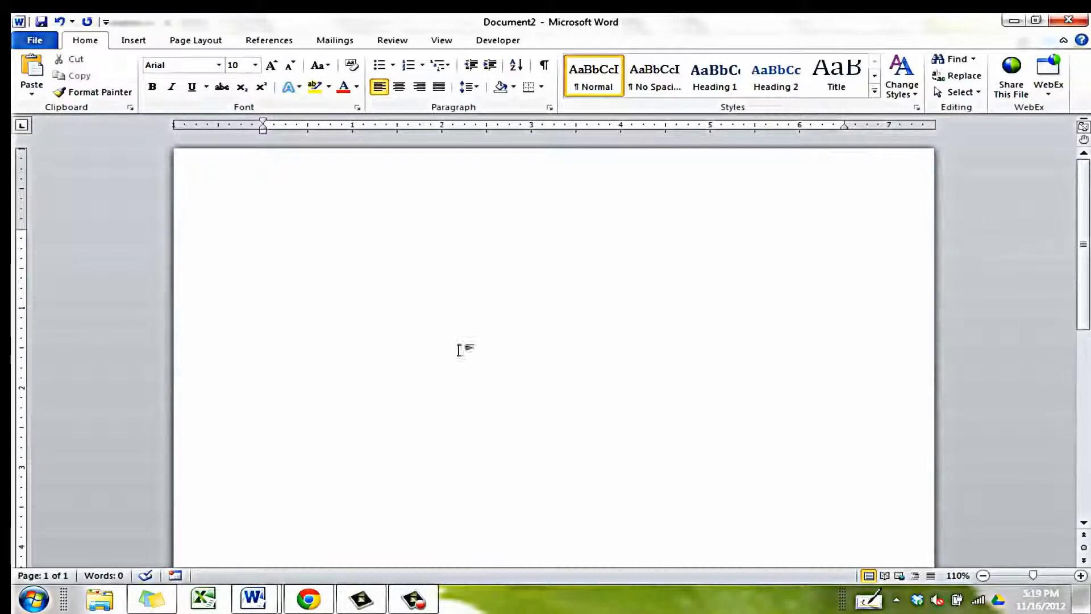
# Change the document font from Arial 10 to Times New Roman 12 pt.
pyautogui.click(219, 66)
pyautogui.scroll(-20, 239, 105)
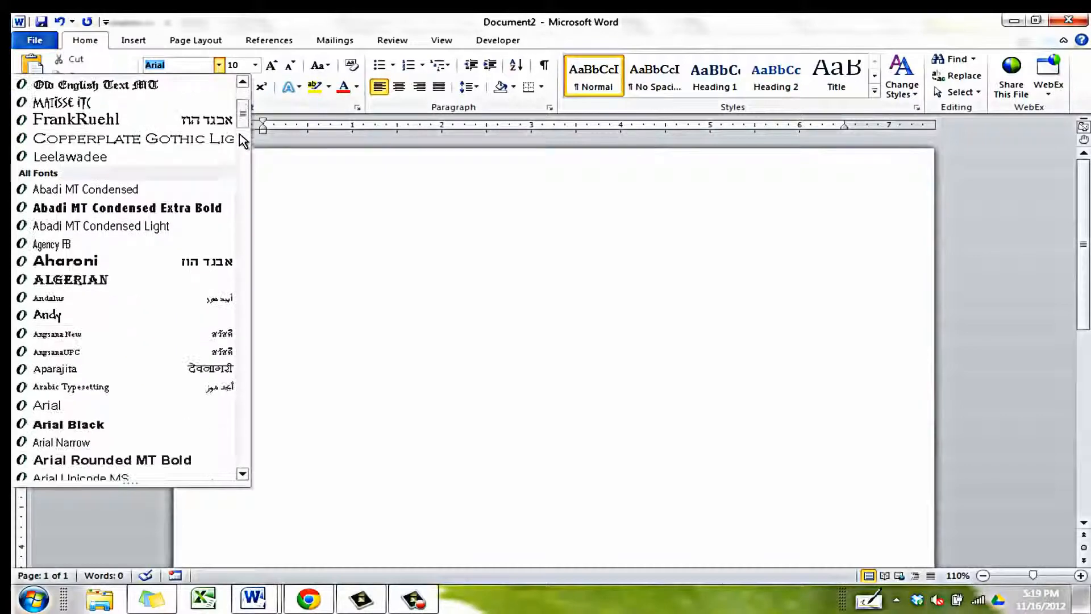
pyautogui.scroll(-20, 242, 375)
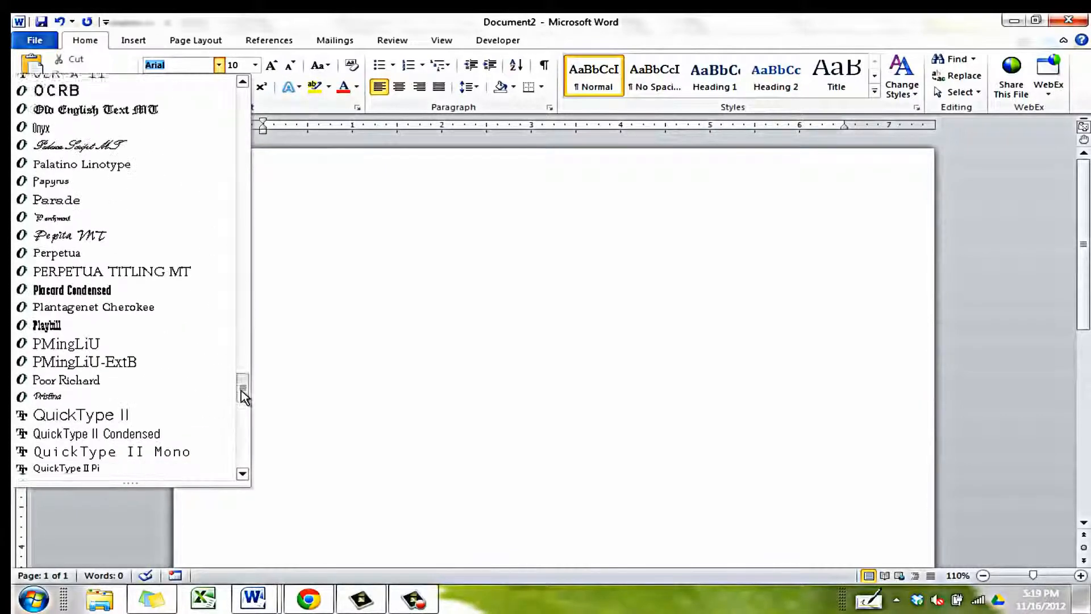
pyautogui.scroll(-3, 243, 436)
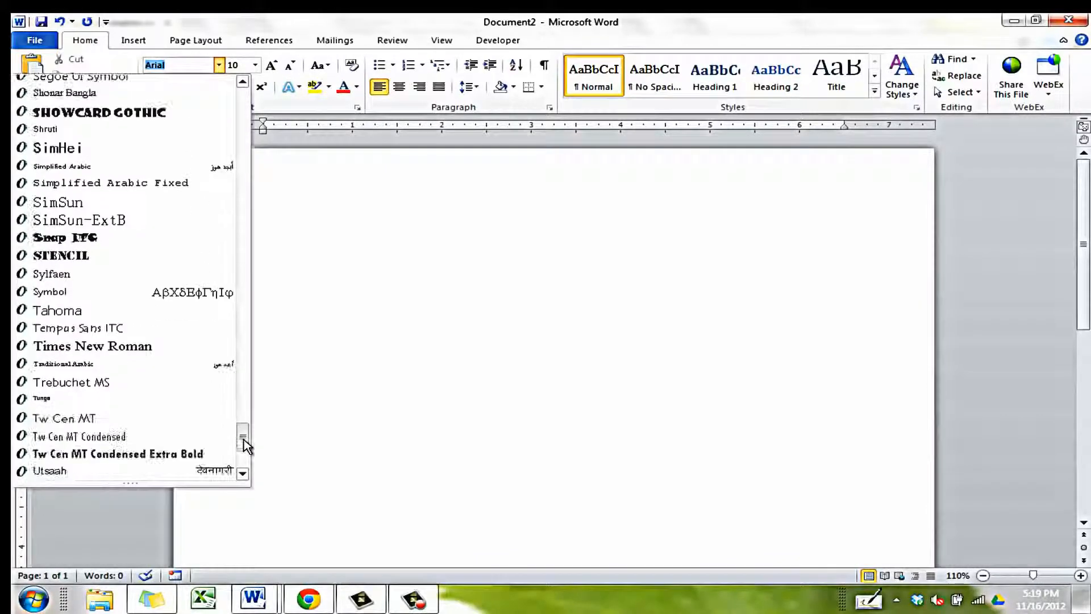
pyautogui.click(155, 354)
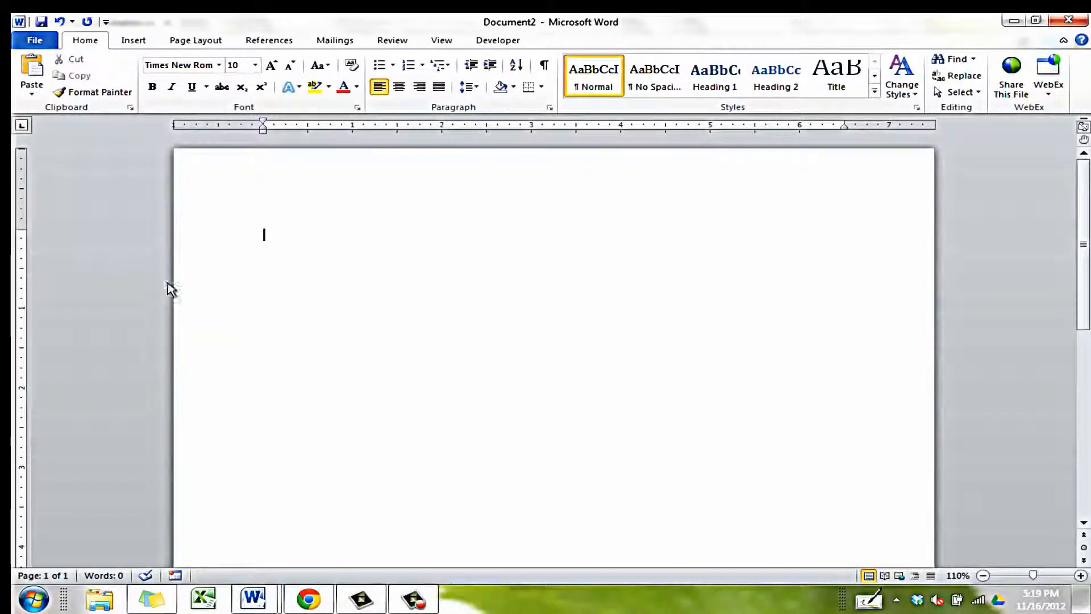
pyautogui.click(256, 65)
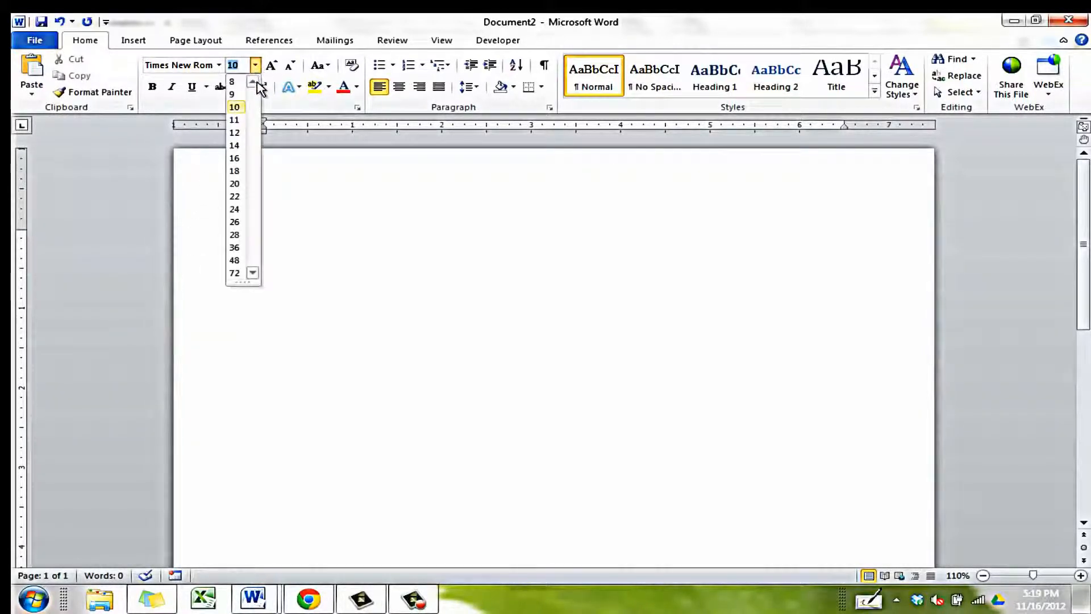
pyautogui.click(235, 133)
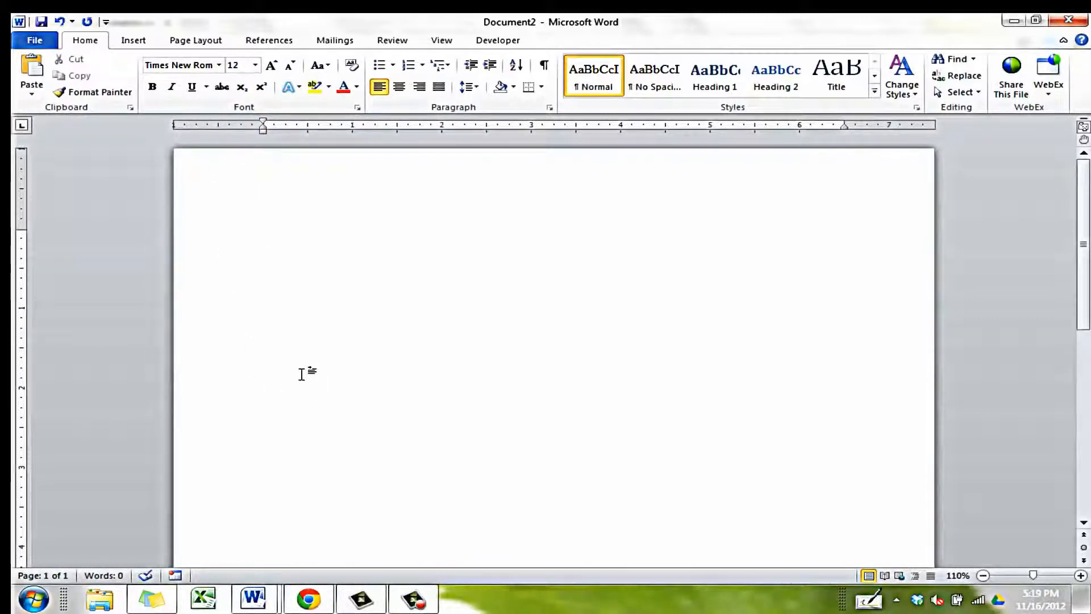
# Apply the Normal 1-inch margins preset and dismiss the Windows colour-scheme prompt.
pyautogui.click(203, 40)
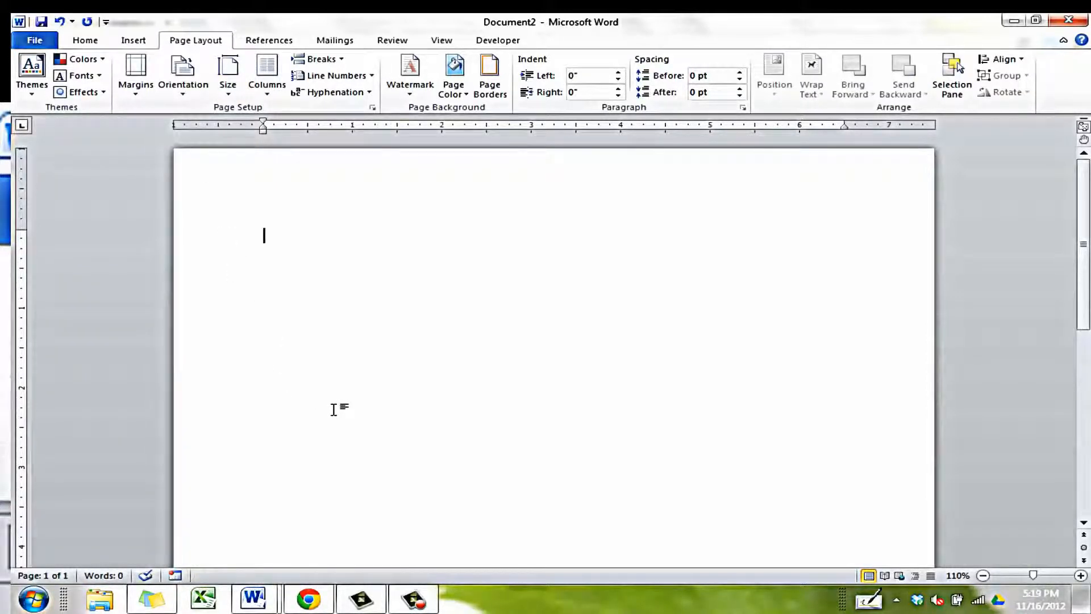
pyautogui.click(136, 85)
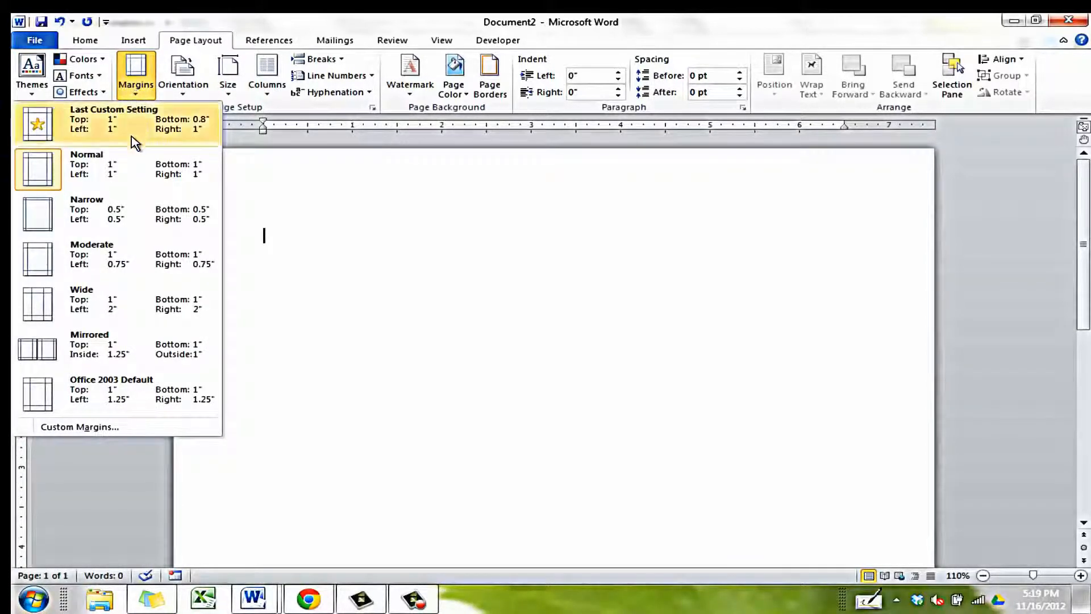
pyautogui.click(131, 169)
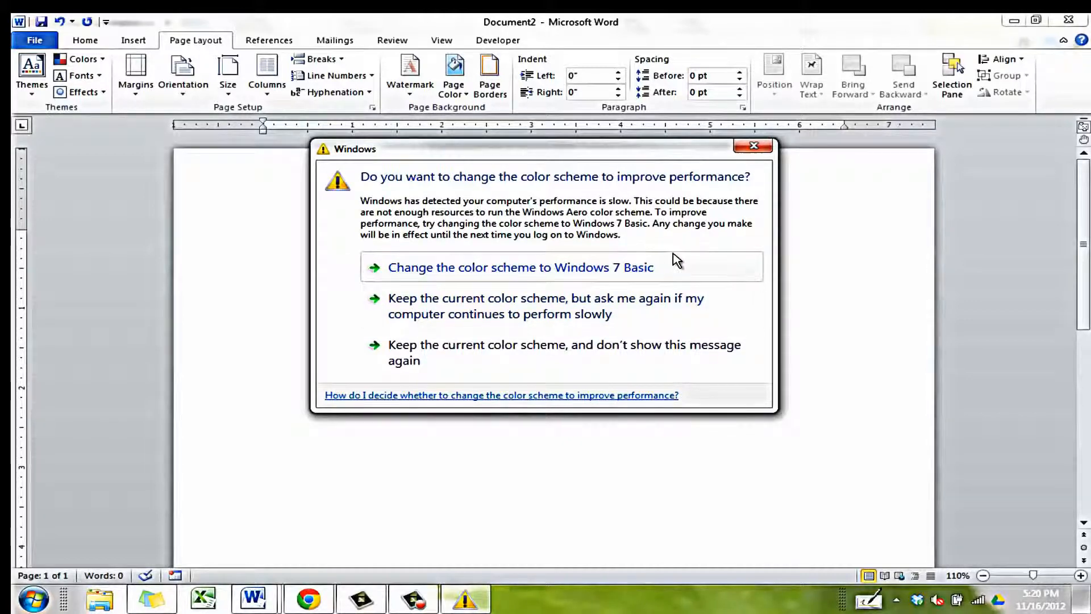
pyautogui.click(754, 147)
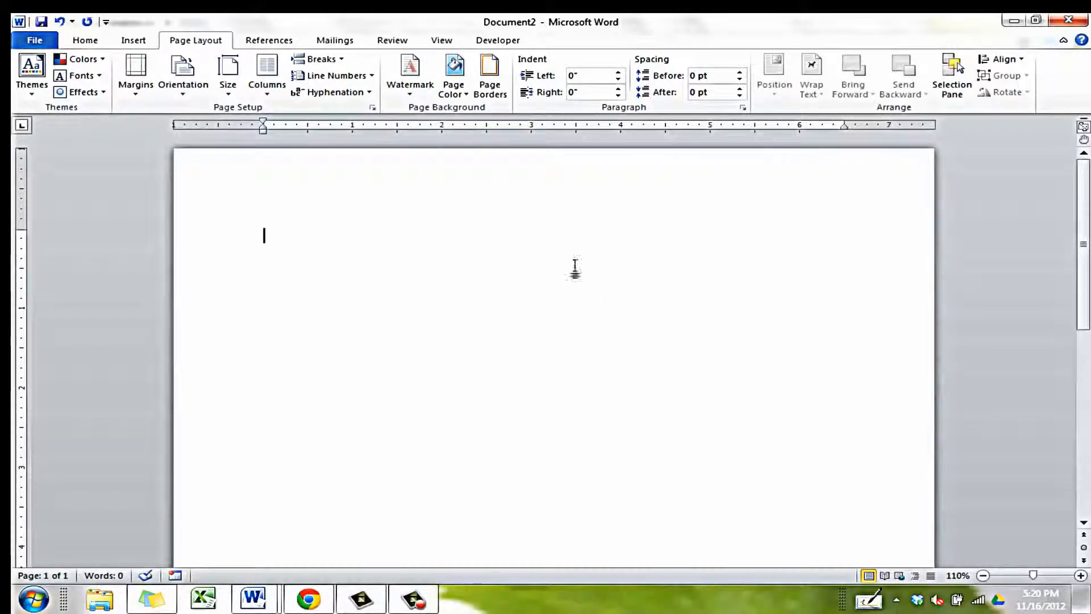
# Open the page header for editing, toggling Different First Page off and back on.
pyautogui.doubleClick(573, 196)
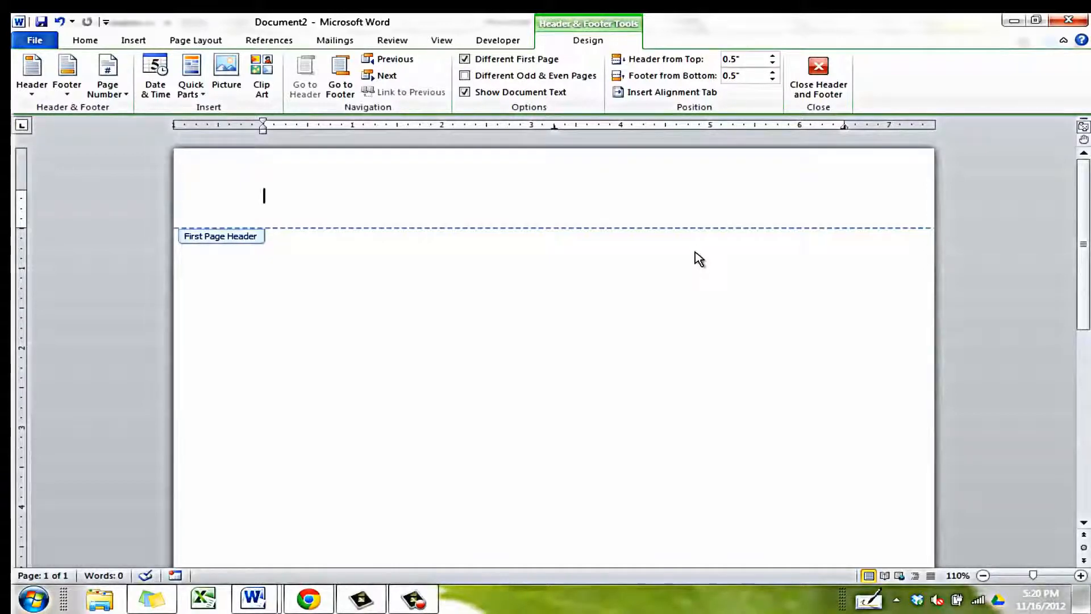
pyautogui.click(530, 60)
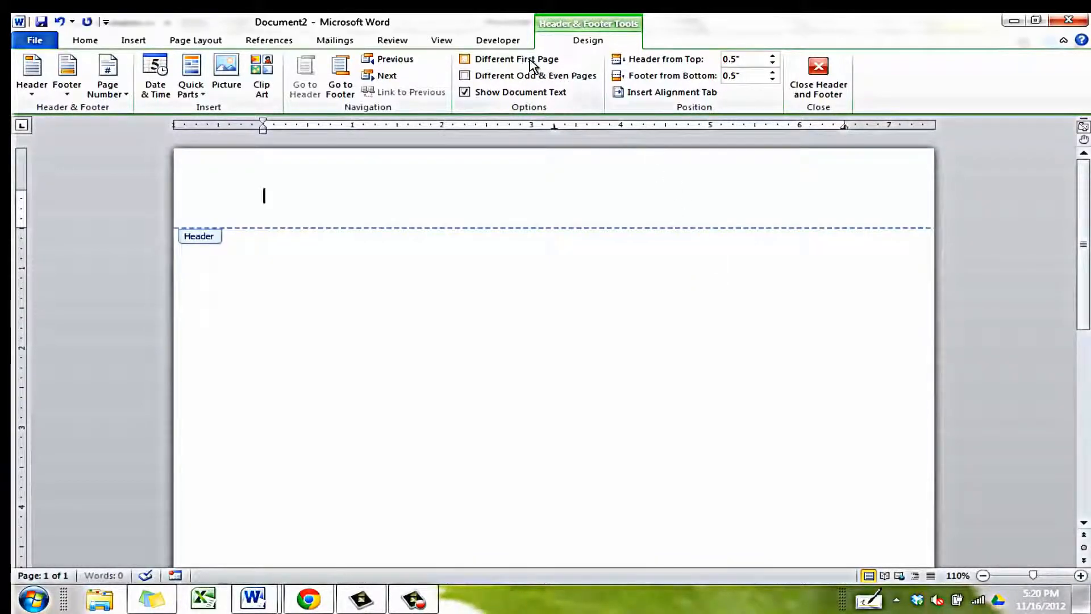
pyautogui.click(529, 60)
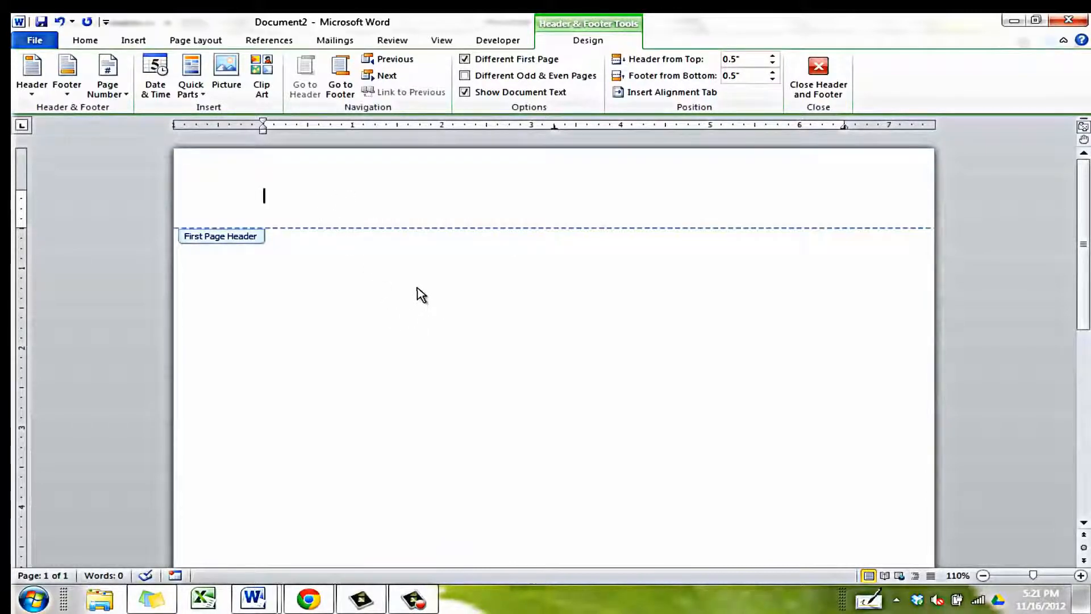
# Insert a Top of Page, Plain Number 3 page number in the first-page header.
pyautogui.click(104, 93)
pyautogui.moveTo(105, 111)
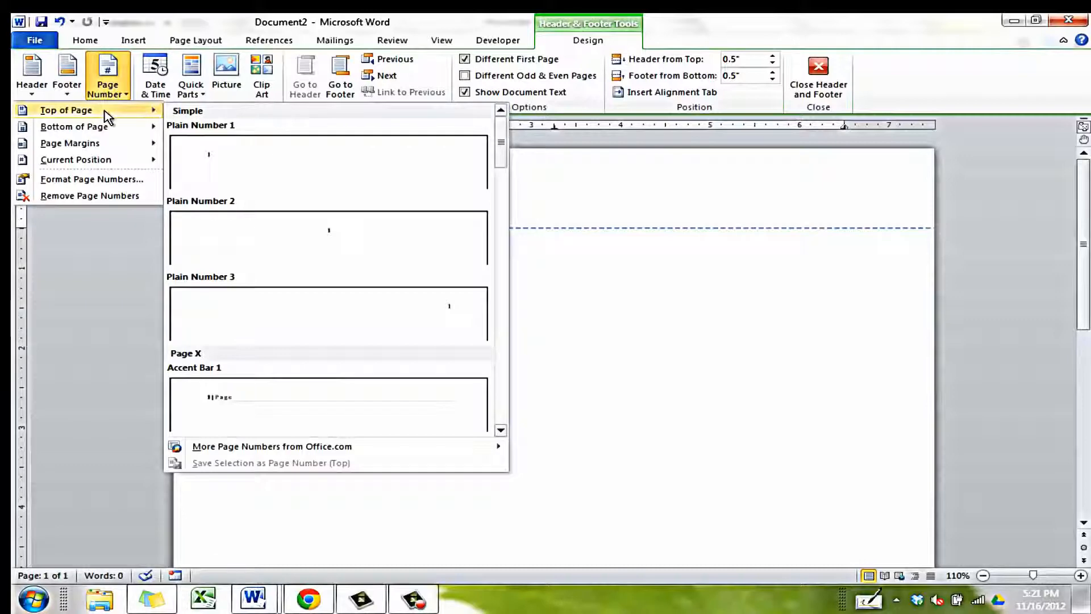
pyautogui.click(280, 315)
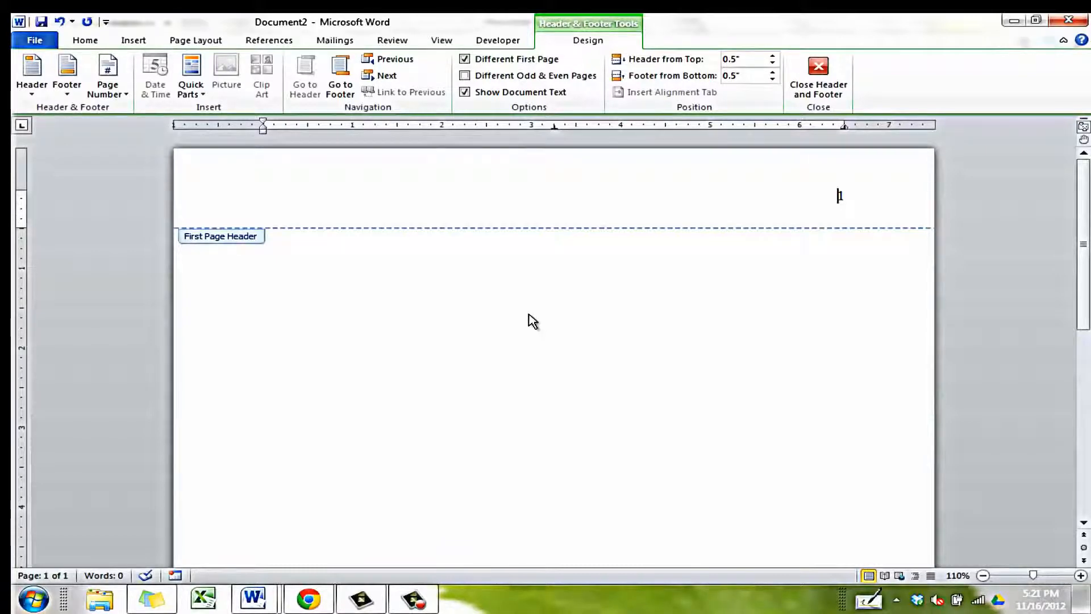
# Type 'Running Head: EFFECTS OF MUSIC ON LEARNING' in the header, then return to the body.
pyautogui.write('Running He')
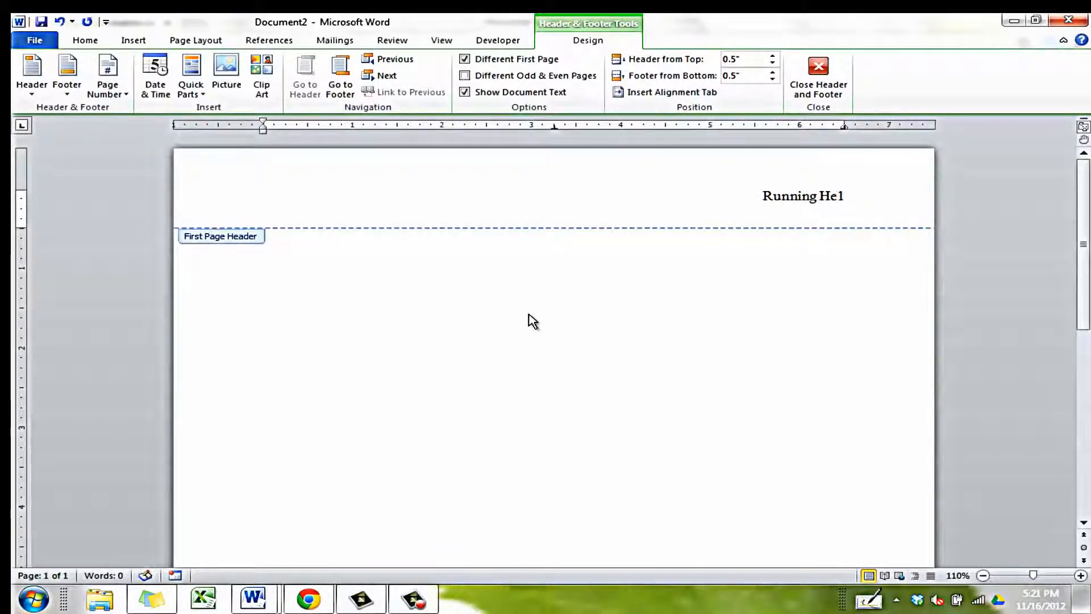
pyautogui.write('ad:')
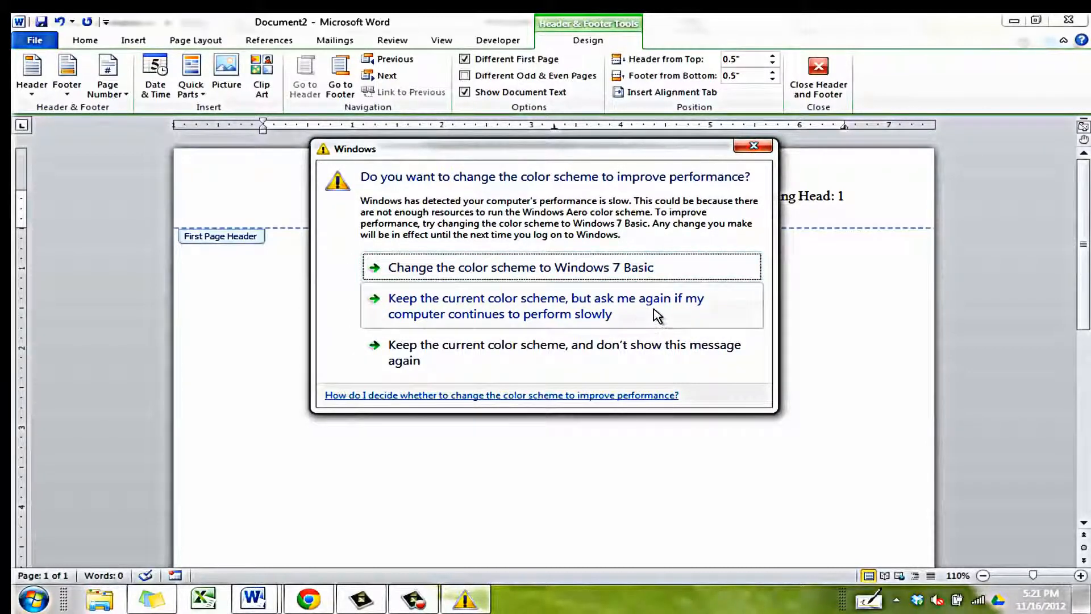
pyautogui.click(642, 349)
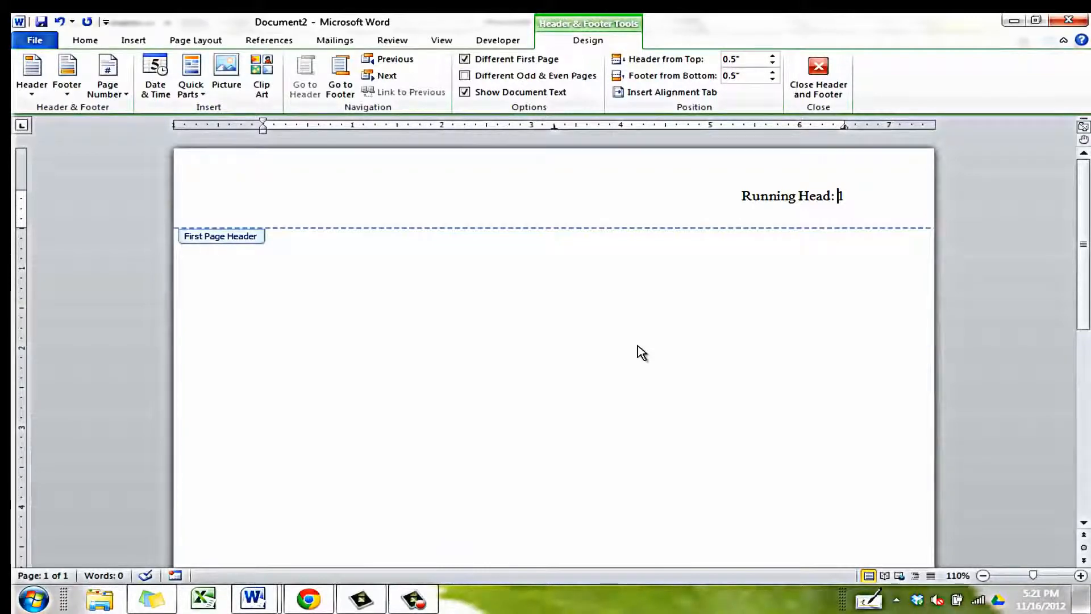
pyautogui.write('E')
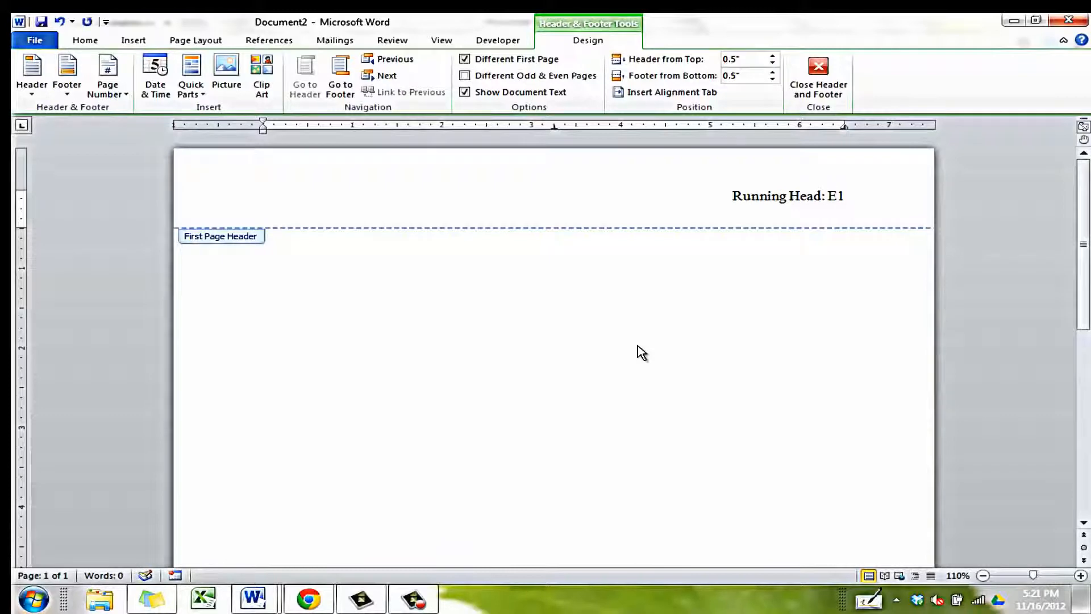
pyautogui.write('FFECRS')
pyautogui.press('BackSpace')
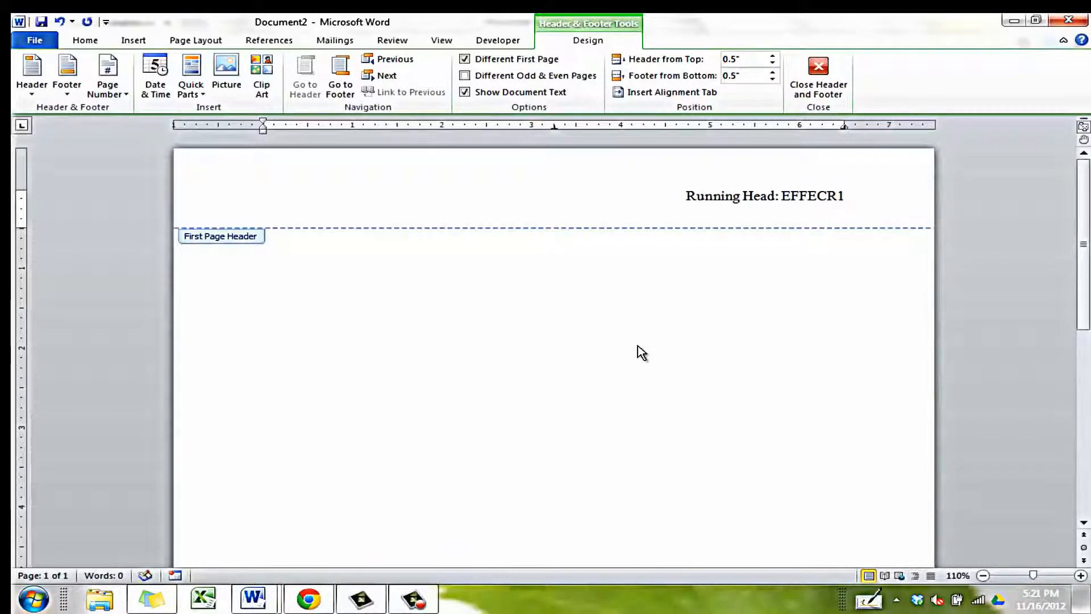
pyautogui.write('S')
pyautogui.press('BackSpace')
pyautogui.press('BackSpace')
pyautogui.write('T')
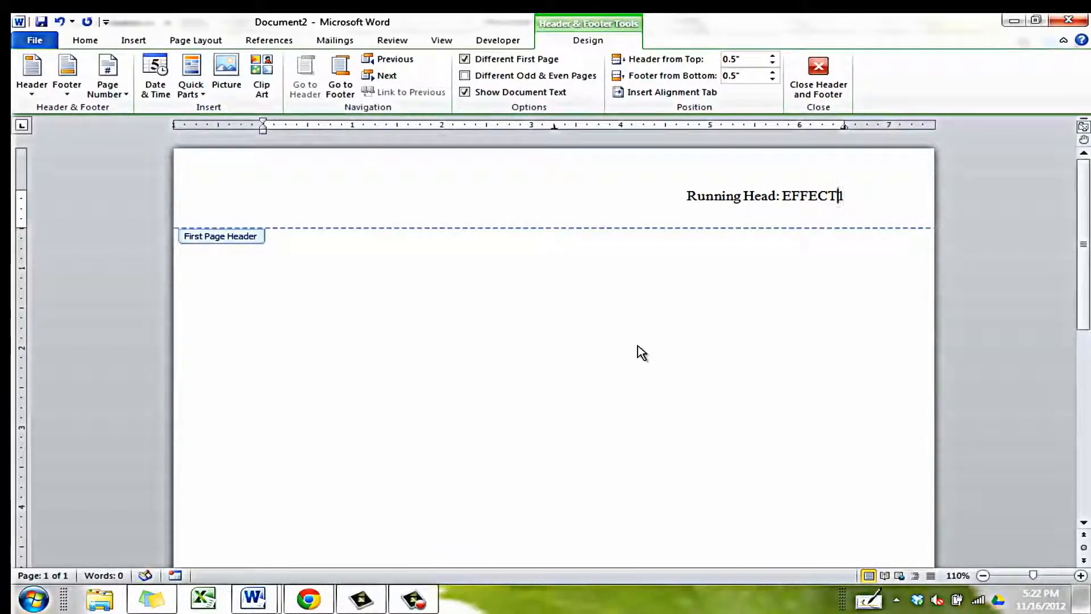
pyautogui.write('S OF MUSIC O')
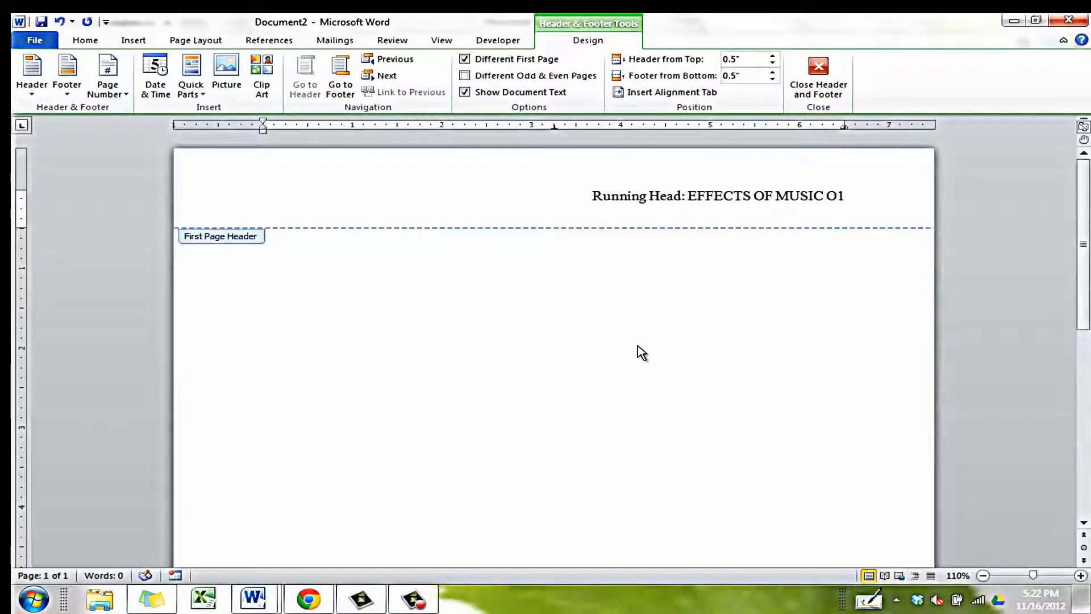
pyautogui.write('N LEARNING')
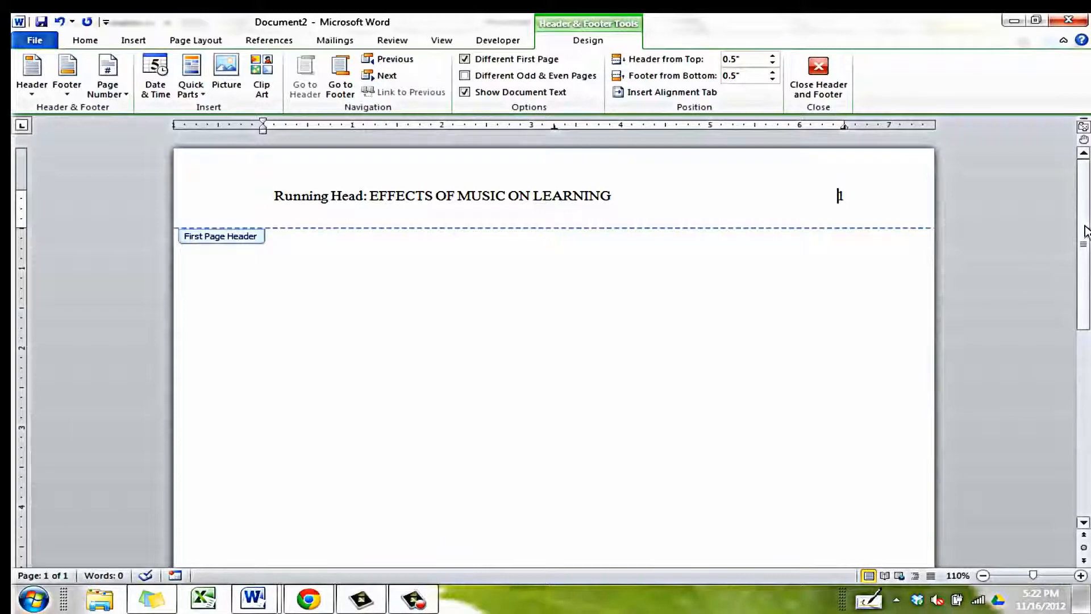
pyautogui.moveTo(1084, 236); pyautogui.dragTo(1085, 425)
pyautogui.doubleClick(891, 421)
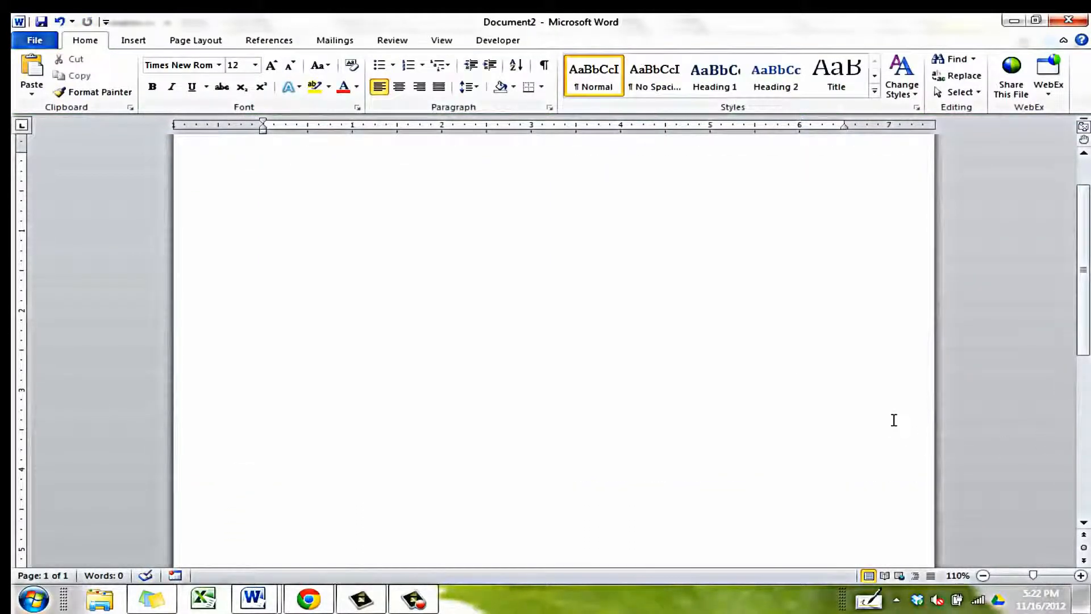
# Insert a page break with Ctrl+Enter and open page 2's header for editing.
pyautogui.scroll(-5, 895, 421)
pyautogui.press('Return')
pyautogui.press('Return')
pyautogui.press('Return')
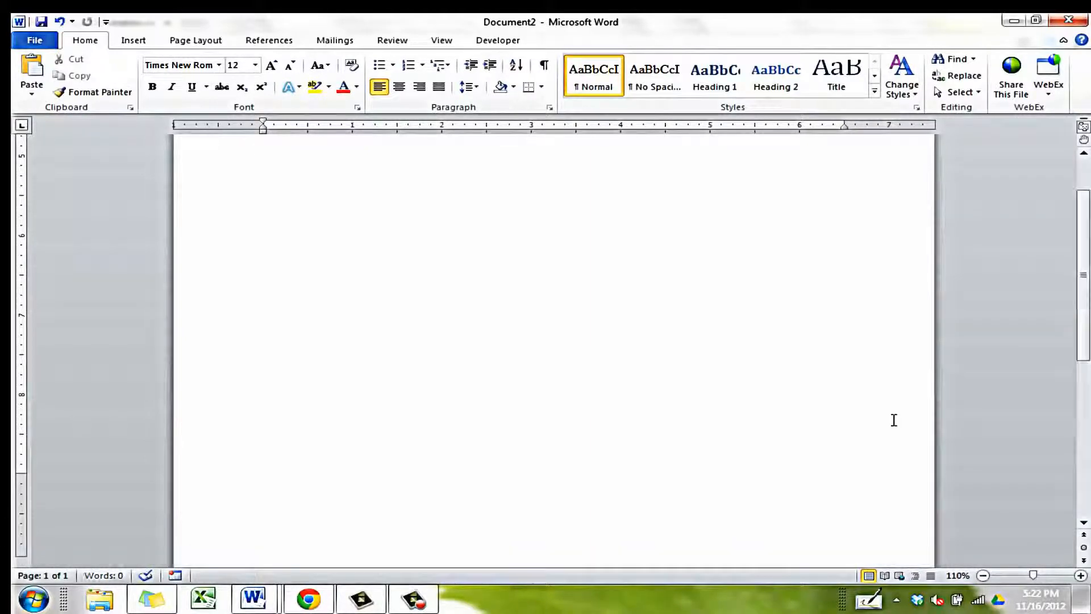
pyautogui.scroll(-4, 894, 421)
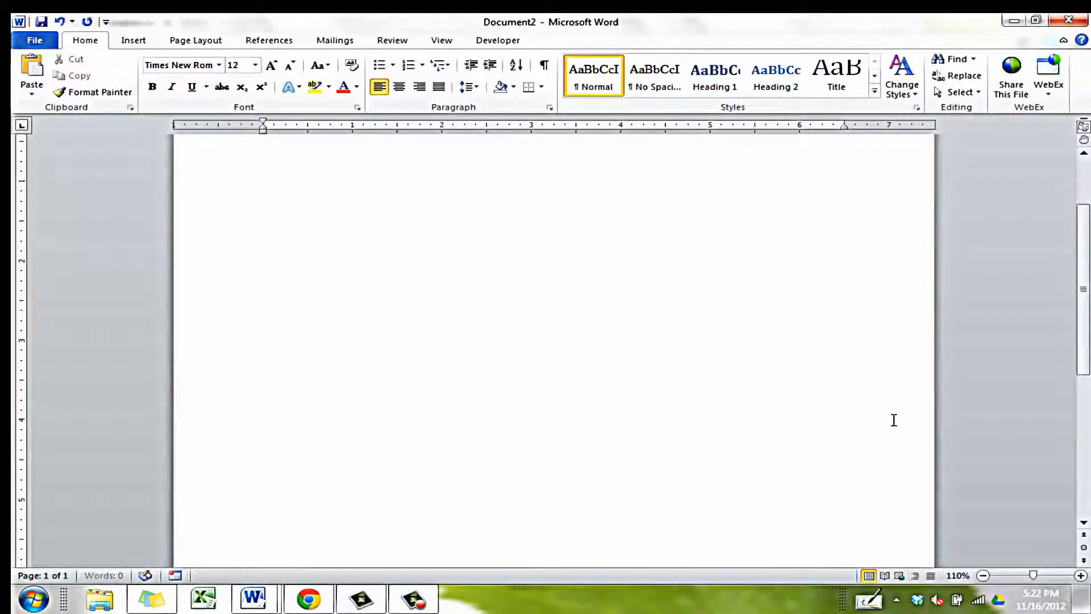
pyautogui.scroll(-4, 894, 420)
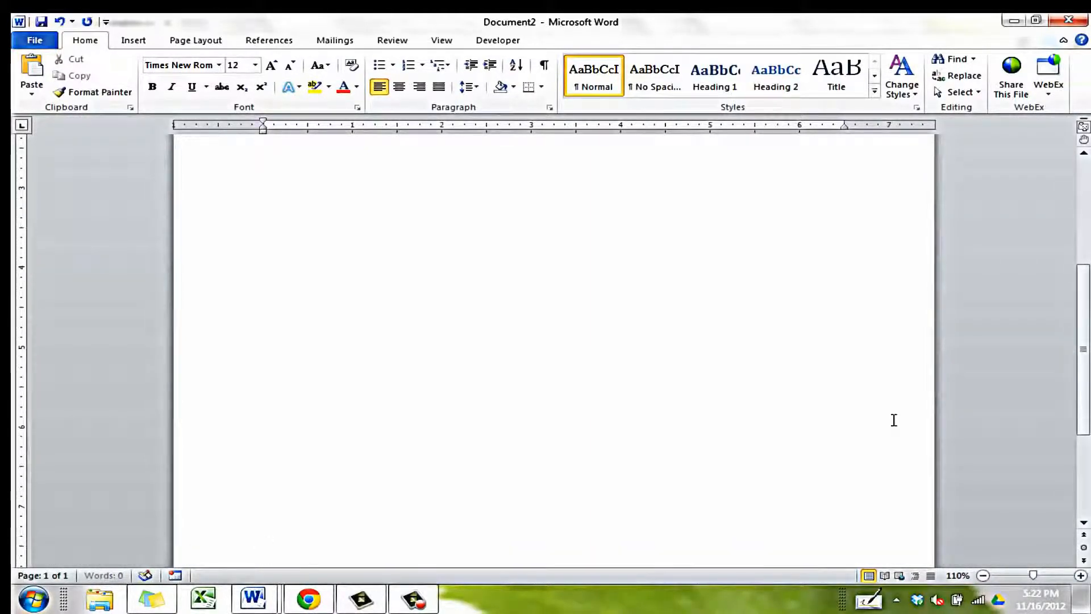
pyautogui.hotkey('ctrl', 'Return')
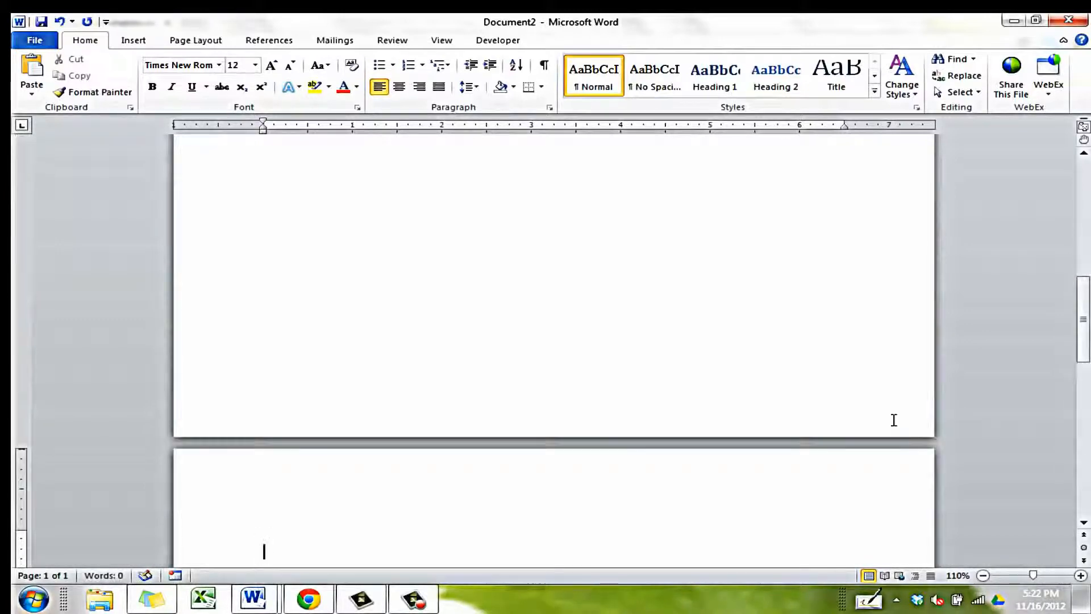
pyautogui.doubleClick(771, 465)
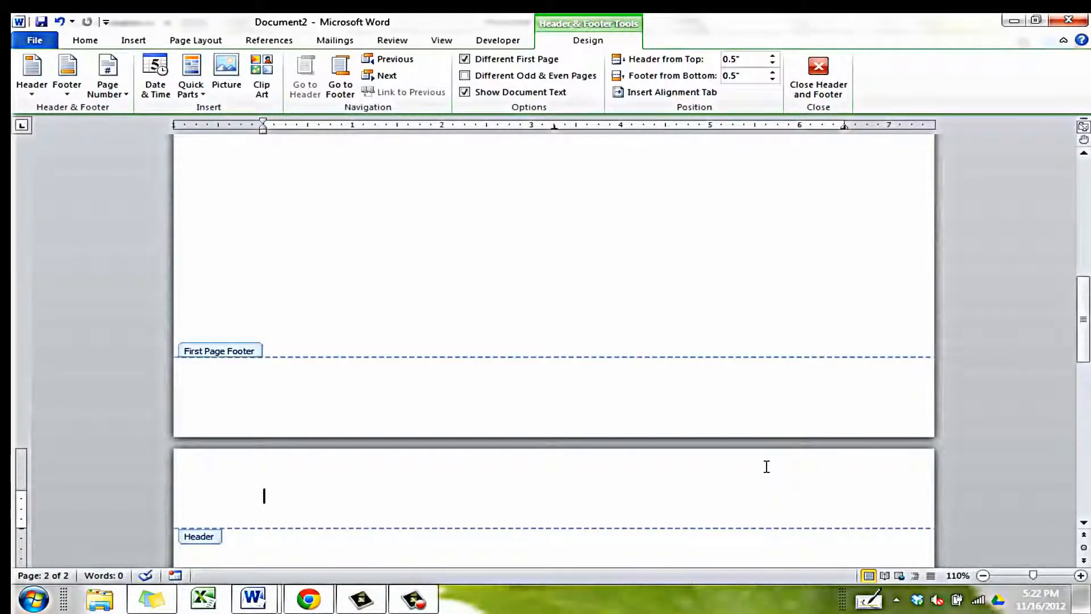
# Insert a Top of Page, Plain Number 3 page number in page 2's header.
pyautogui.click(122, 87)
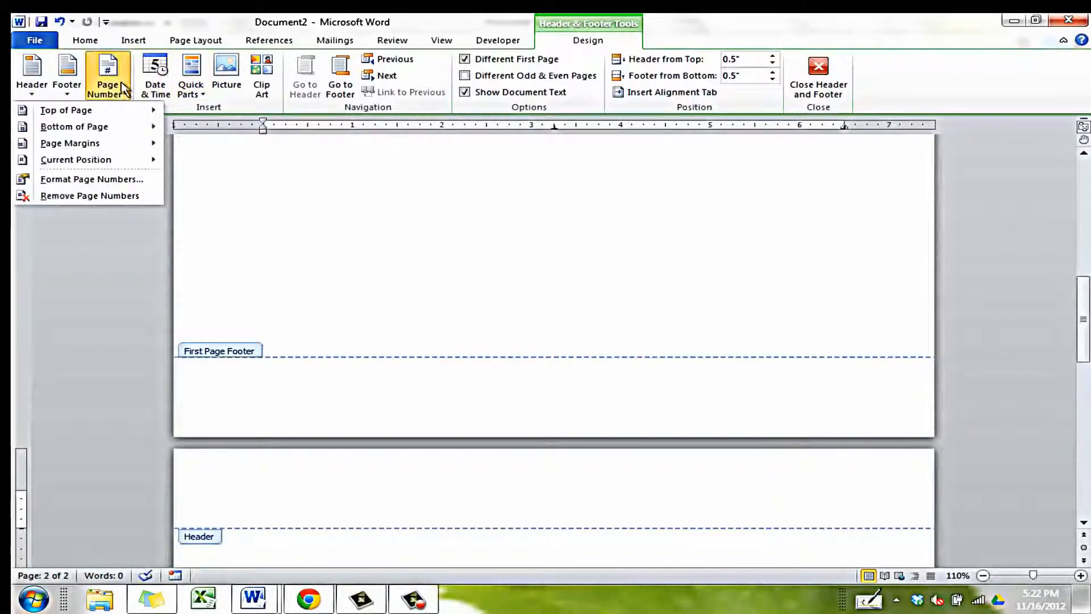
pyautogui.moveTo(80, 109)
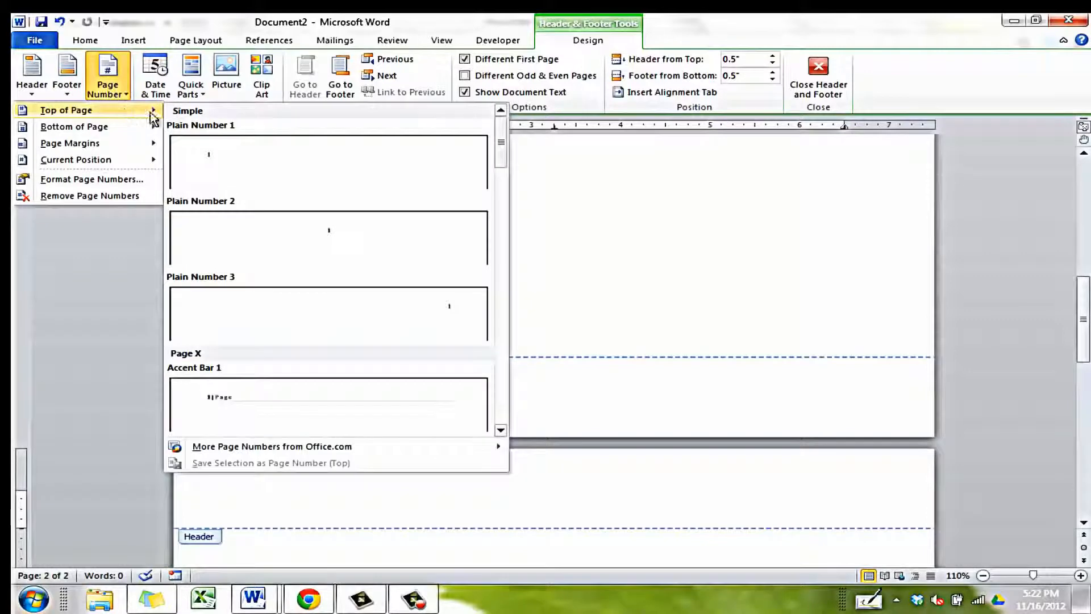
pyautogui.click(333, 302)
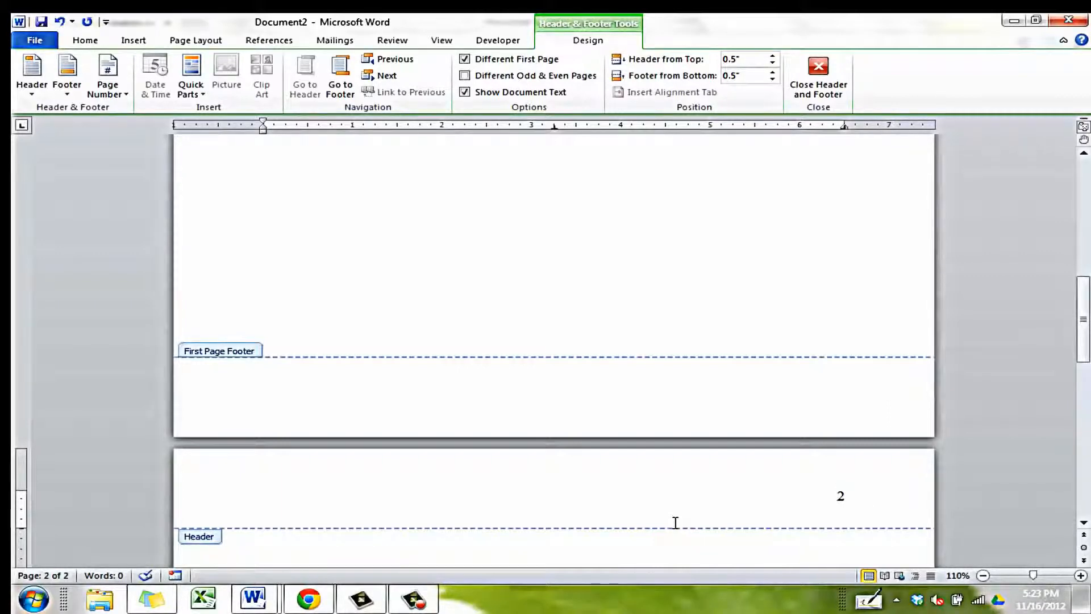
# Type 'EFFECTS OF MUSIC ON LEARNING' in page 2's header and close header editing.
pyautogui.write('EFFECTS ')
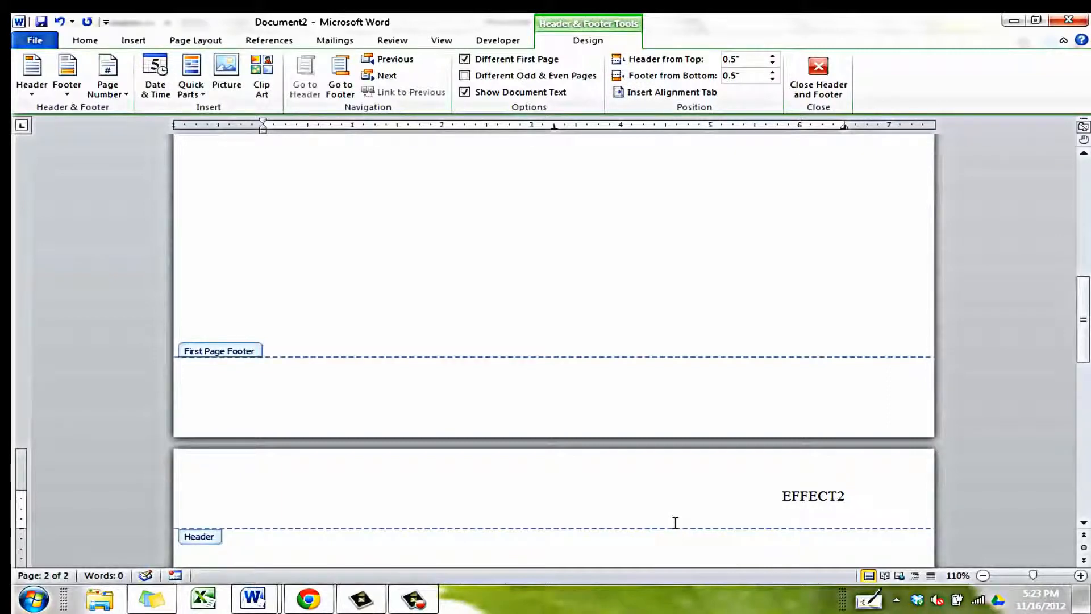
pyautogui.write('OF MUSIC ON ')
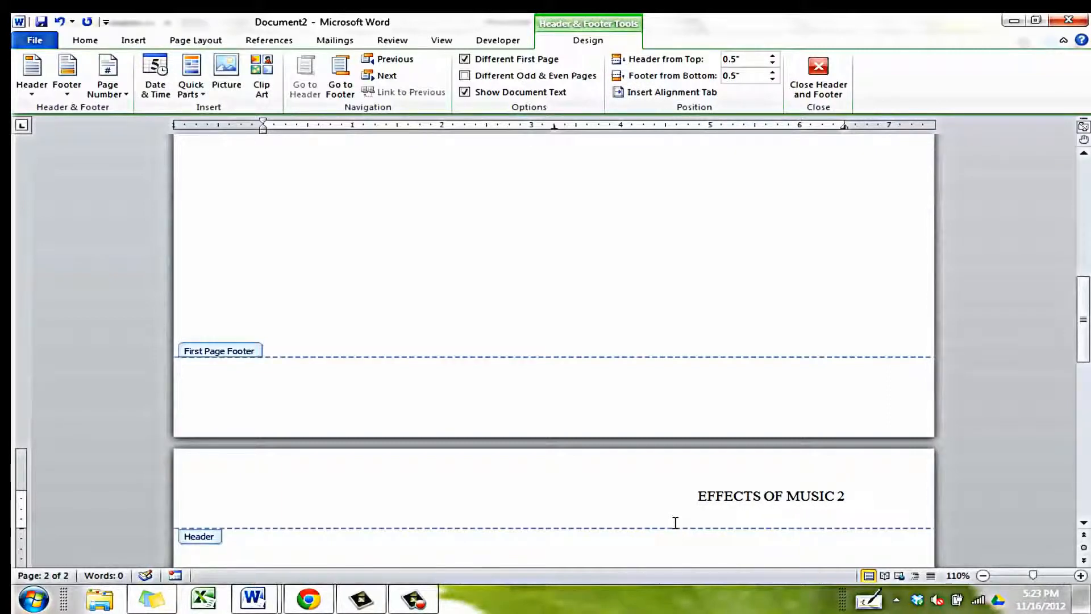
pyautogui.write('LEARNING')
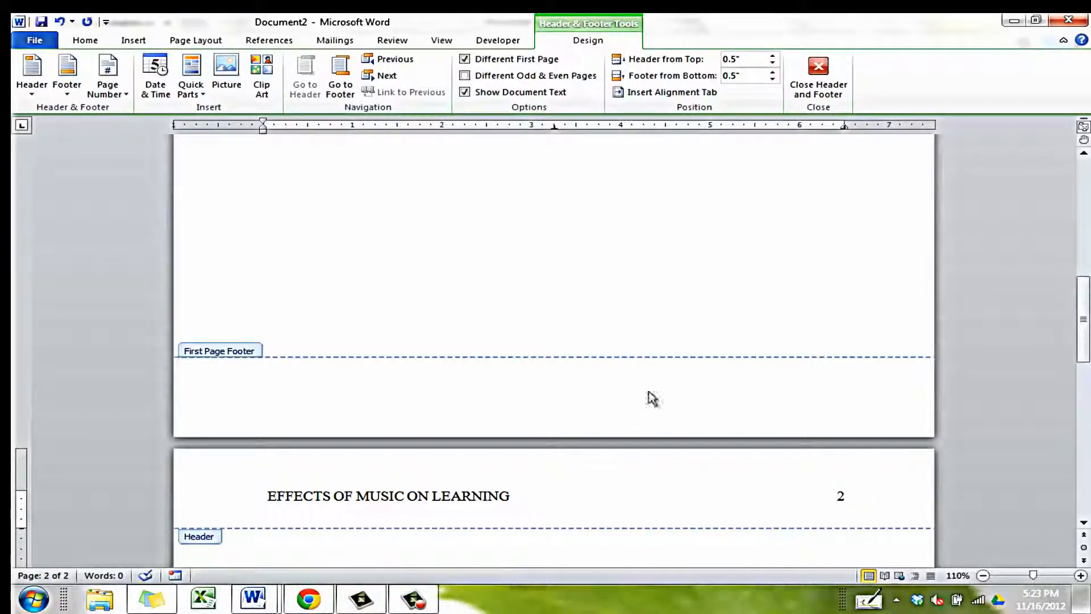
pyautogui.click(820, 71)
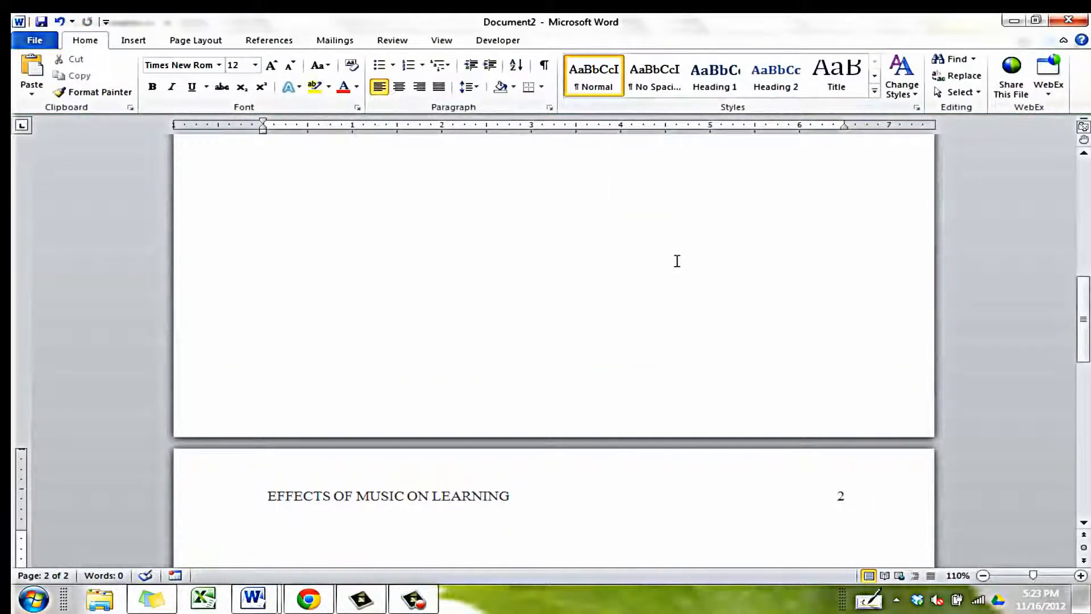
# Scroll back to page 1 and add blank lines at the top of its body.
pyautogui.scroll(5, 677, 273)
pyautogui.scroll(3, 675, 287)
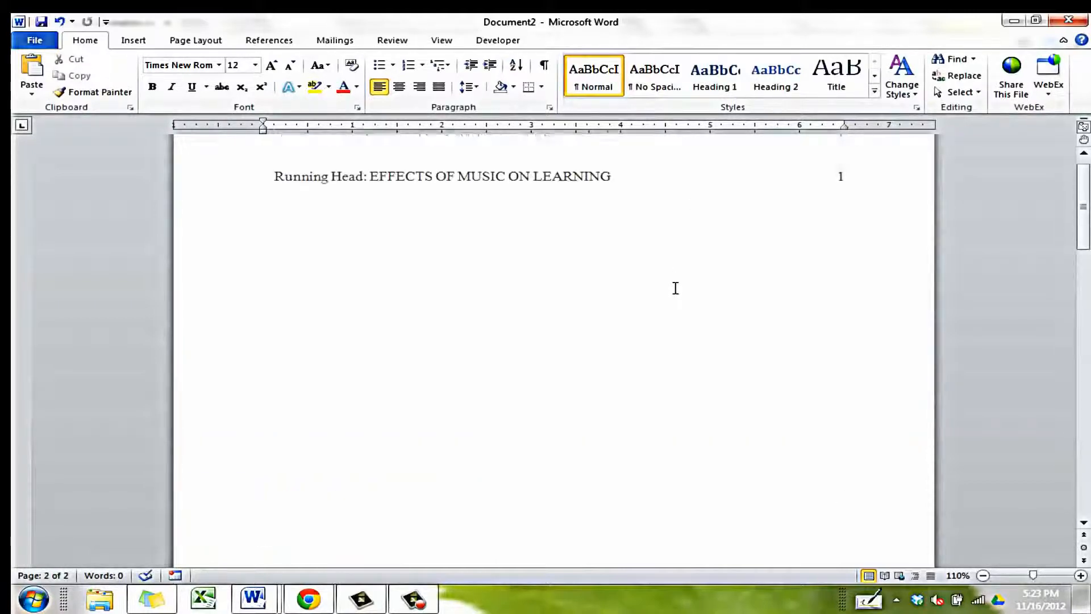
pyautogui.click(638, 419)
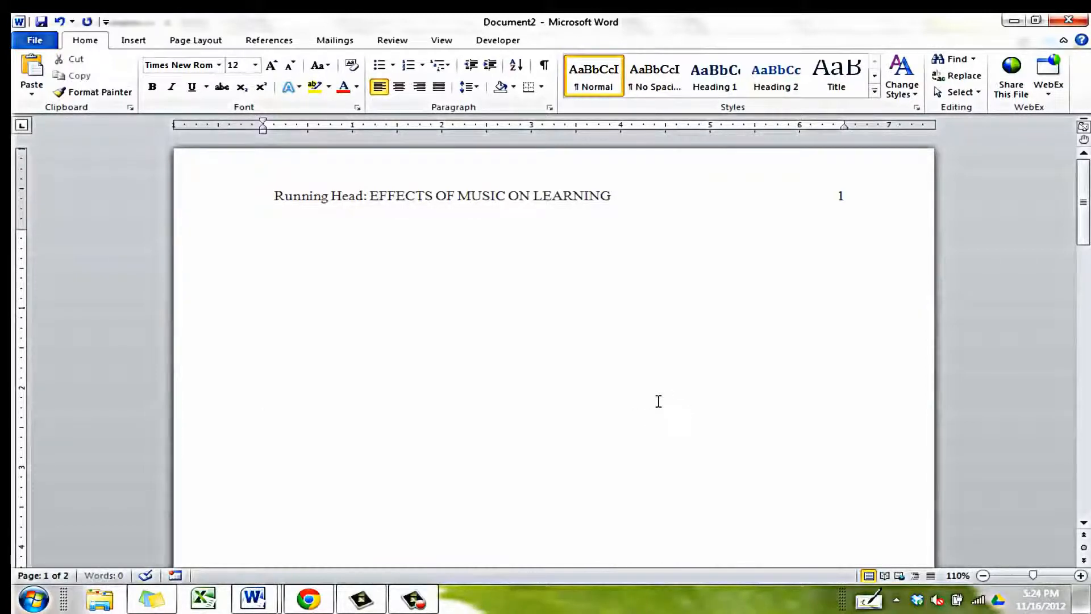
pyautogui.press('Return')
pyautogui.press('Return')
pyautogui.press('Return')
pyautogui.press('Return')
pyautogui.press('Return')
# Center-align the title page body text on page 1.
pyautogui.click(401, 88)
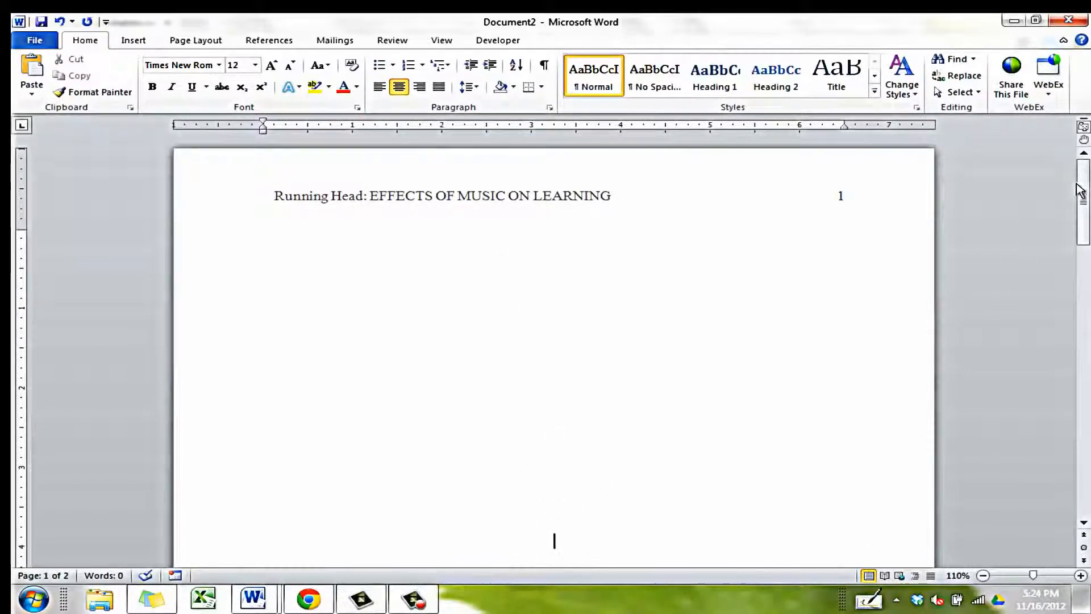
pyautogui.moveTo(1081, 185); pyautogui.dragTo(1083, 218)
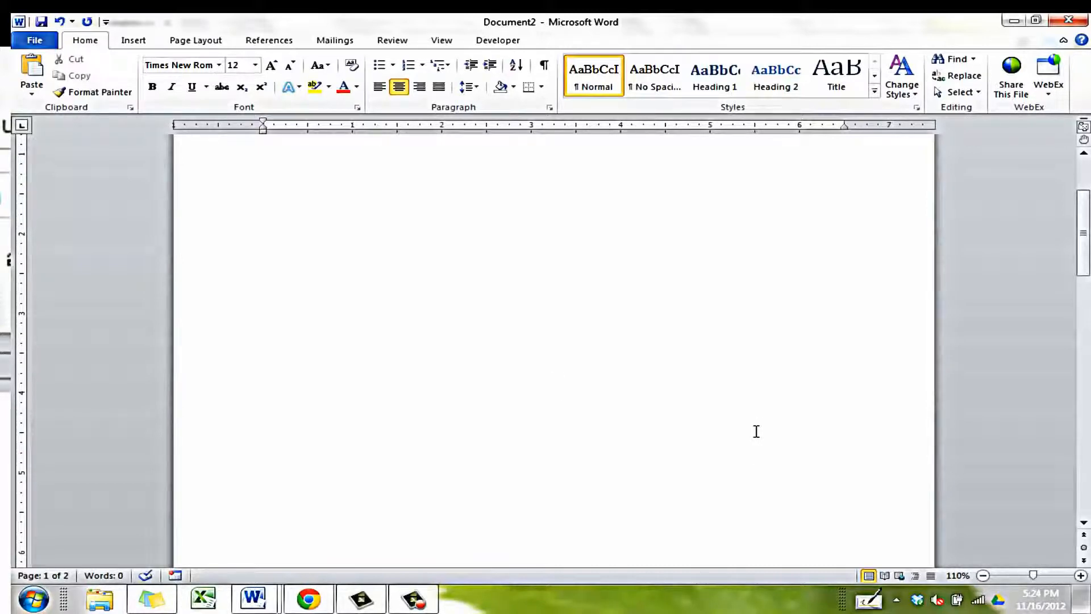
# Type the title 'Effects of Music on Learning' and the author's full name on separate lines.
pyautogui.write('Effects of')
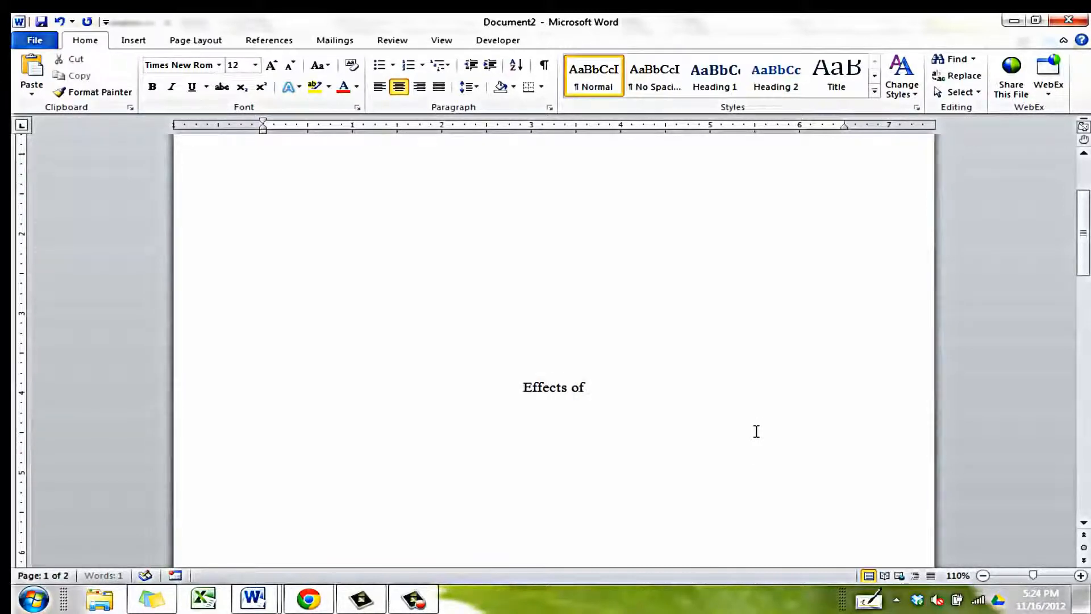
pyautogui.write(' Music on Learning')
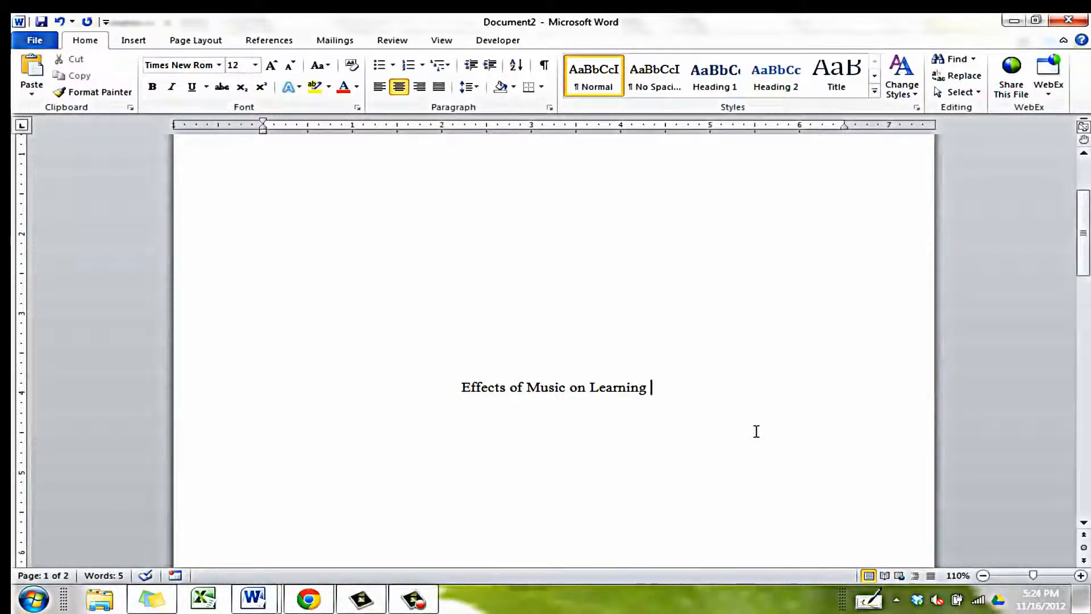
pyautogui.press('Return')
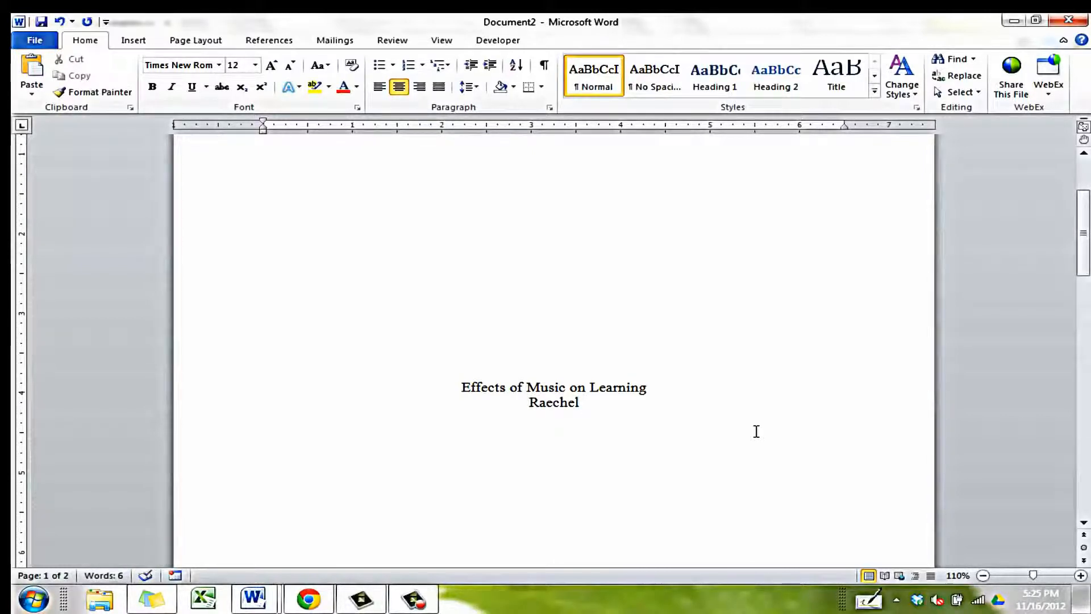
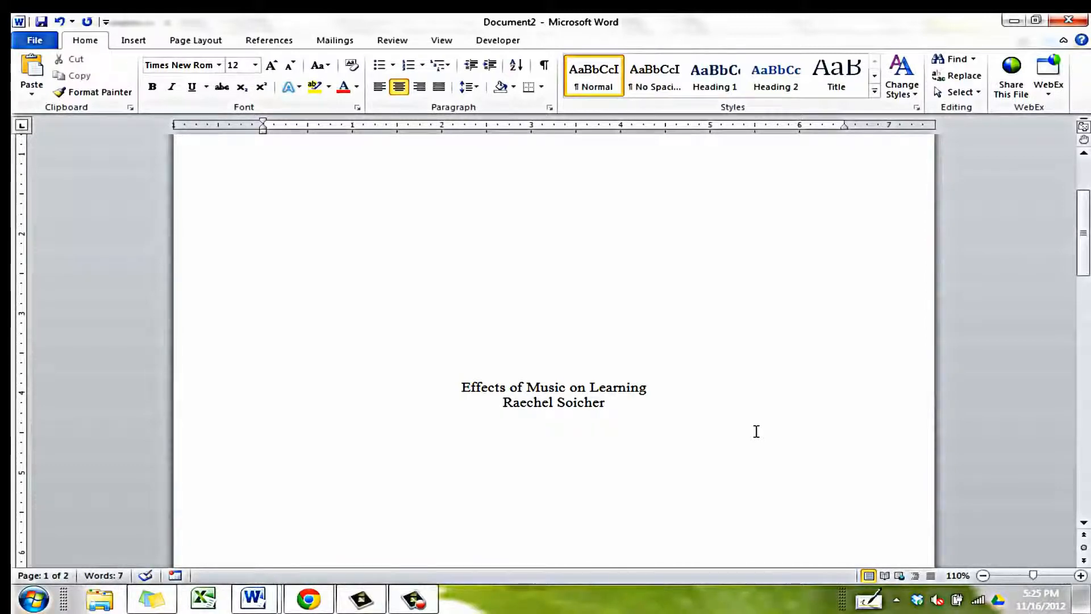
pyautogui.press('Return')
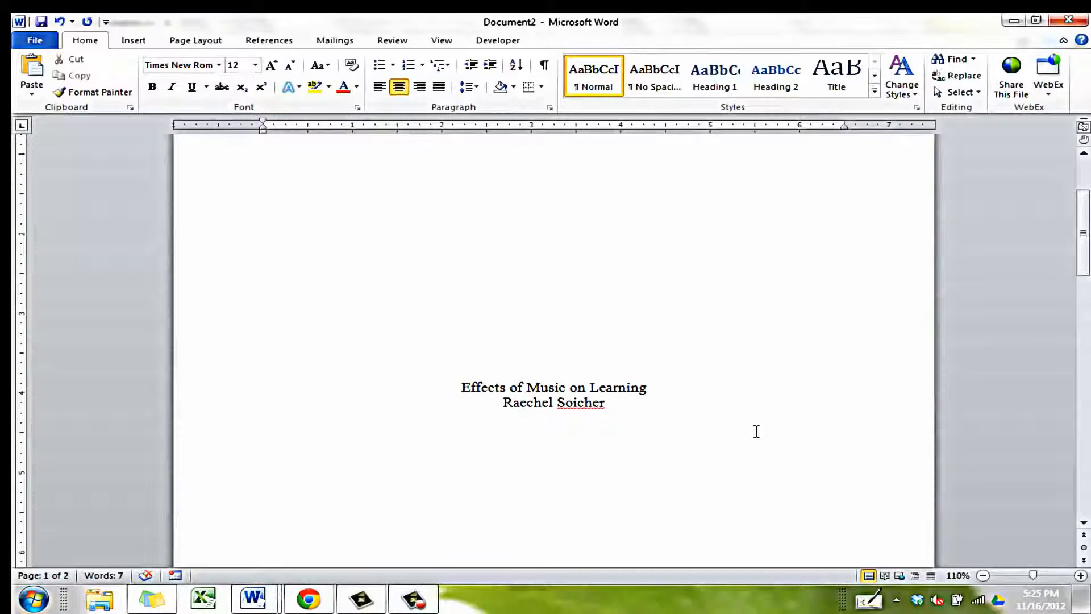
# Add 'American River College' as the third line, replacing the mistyped college name.
pyautogui.write('Sierra College')
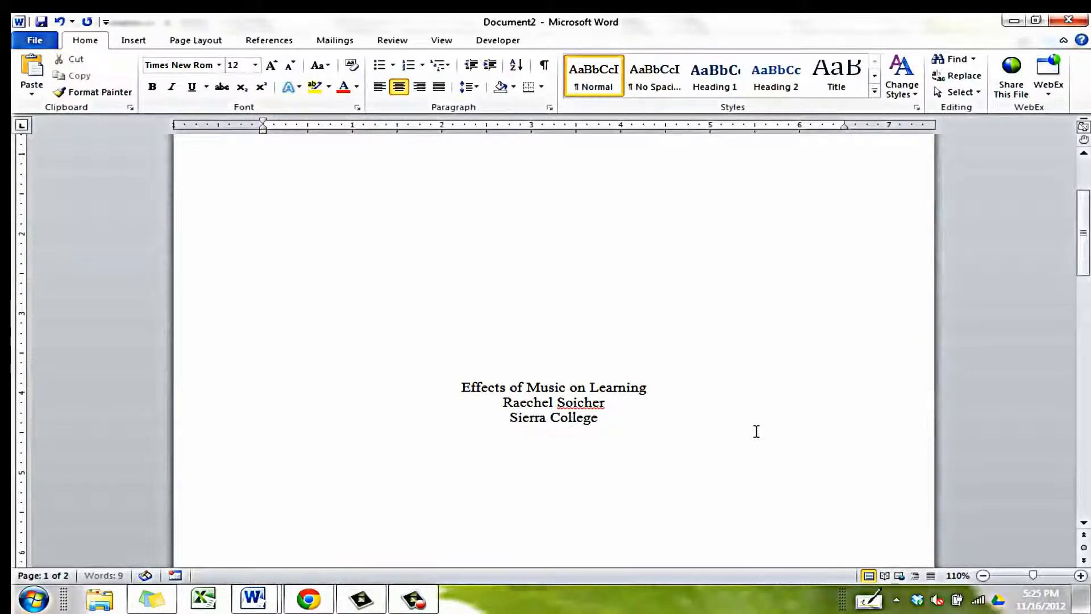
pyautogui.press('BackSpace')
pyautogui.press('BackSpace')
pyautogui.press('BackSpace')
pyautogui.press('BackSpace')
pyautogui.press('BackSpace')
pyautogui.press('BackSpace')
pyautogui.press('BackSpace')
pyautogui.press('BackSpace')
pyautogui.press('BackSpace')
pyautogui.press('BackSpace')
pyautogui.press('BackSpace')
pyautogui.press('BackSpace')
pyautogui.press('BackSpace')
pyautogui.press('BackSpace')
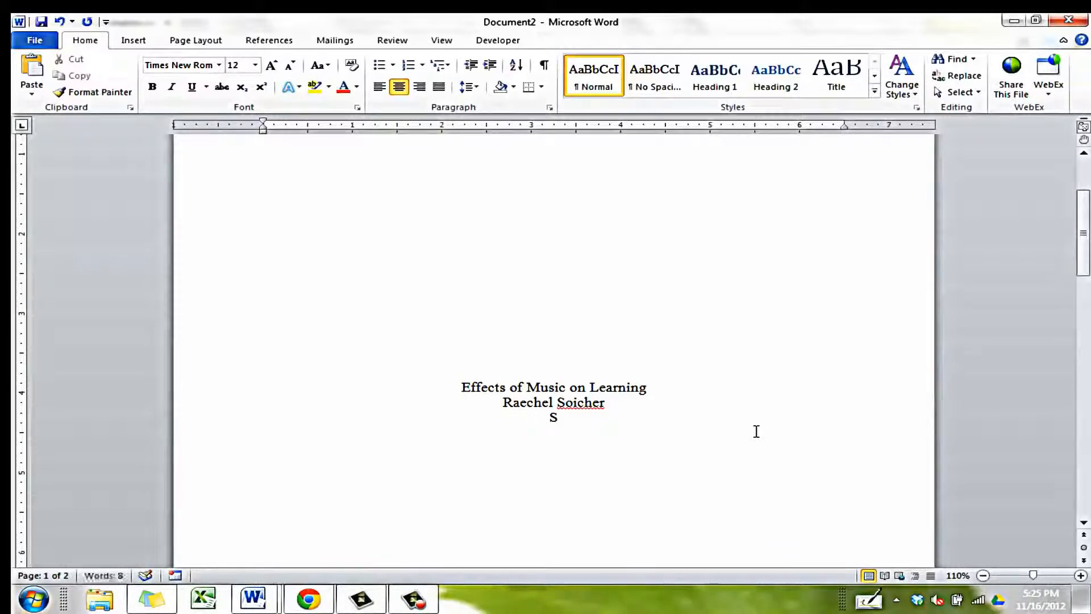
pyautogui.write('American Riv')
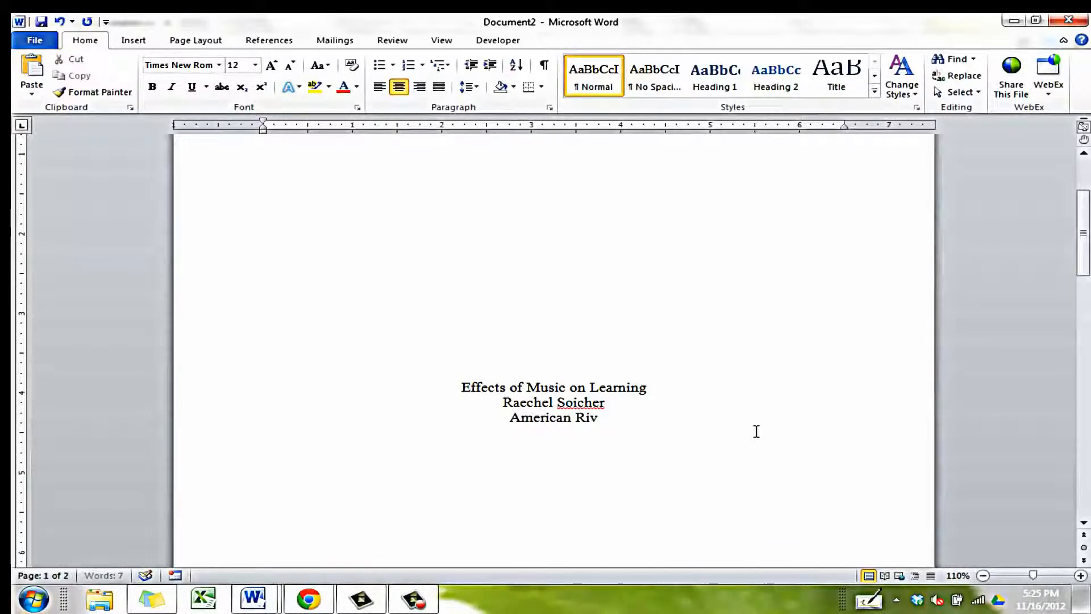
pyautogui.write('er College')
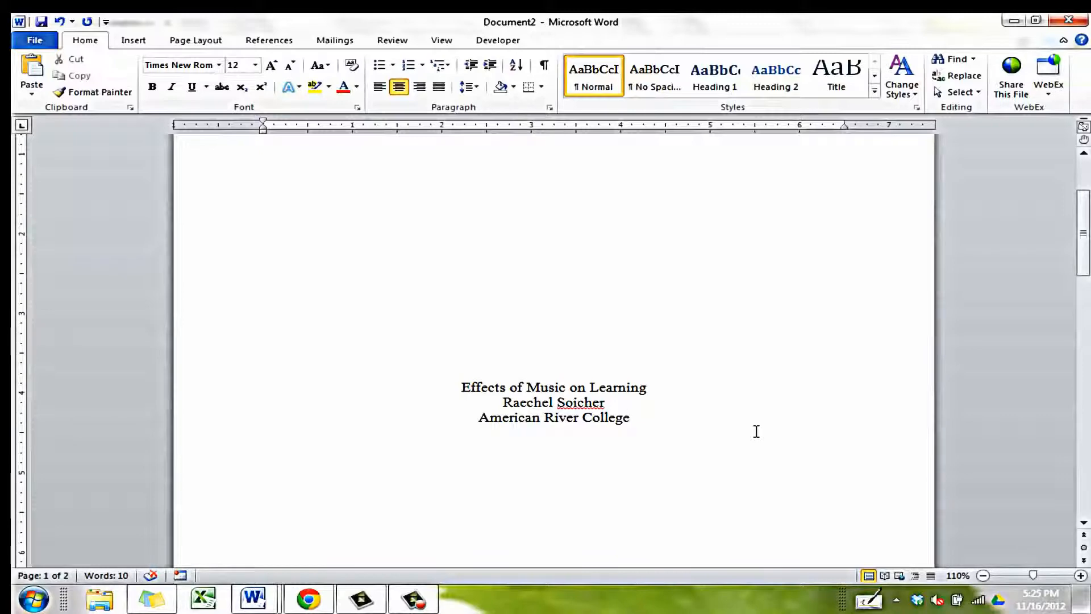
# Apply 2.0 line spacing to the title, author and college lines.
pyautogui.click(457, 387)
pyautogui.moveTo(457, 387); pyautogui.dragTo(640, 421)
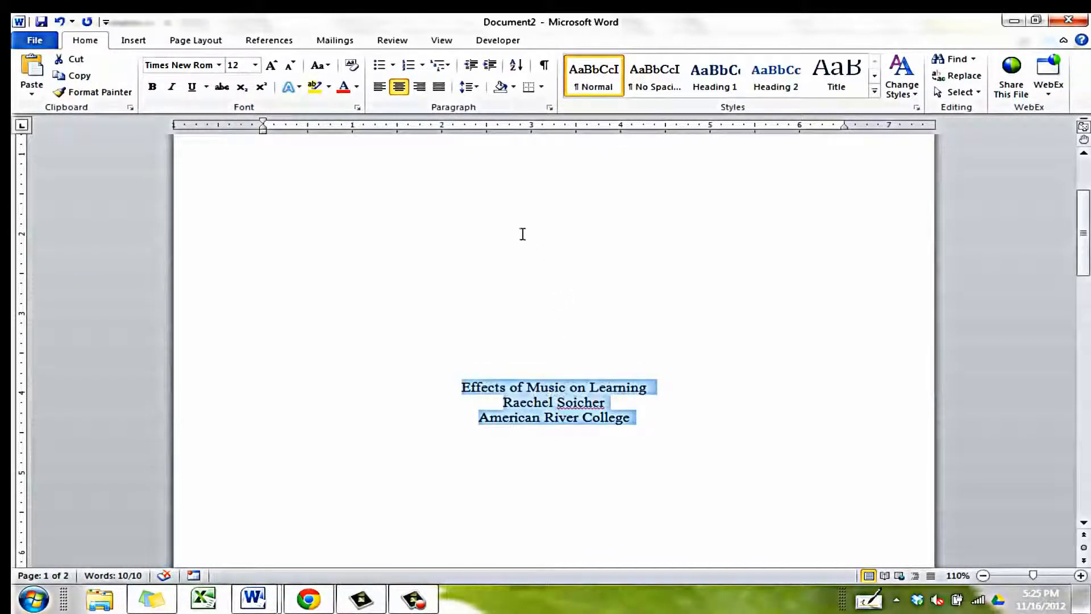
pyautogui.click(476, 88)
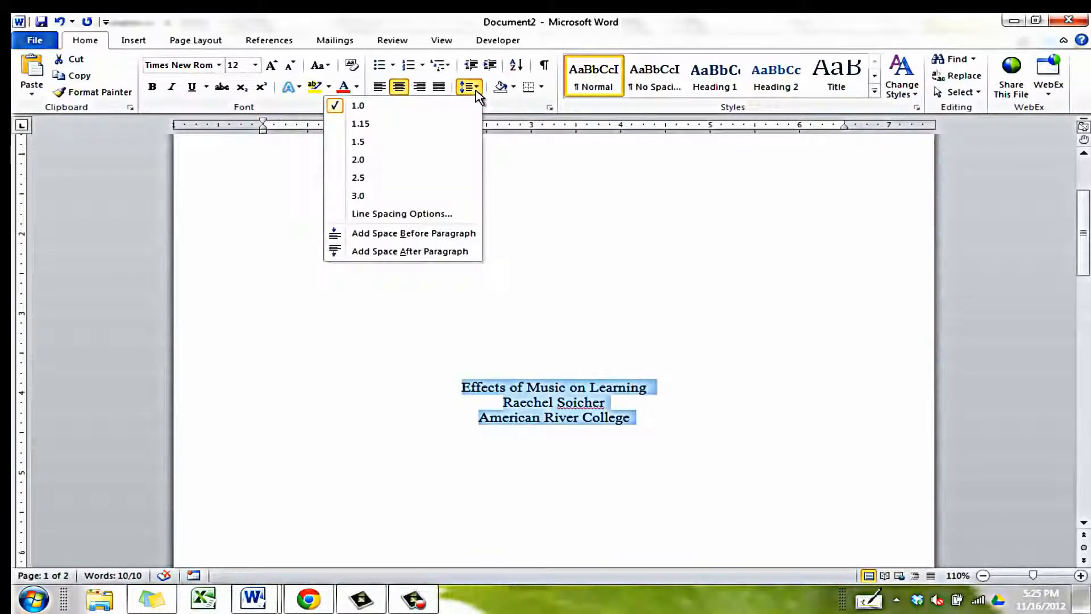
pyautogui.click(449, 152)
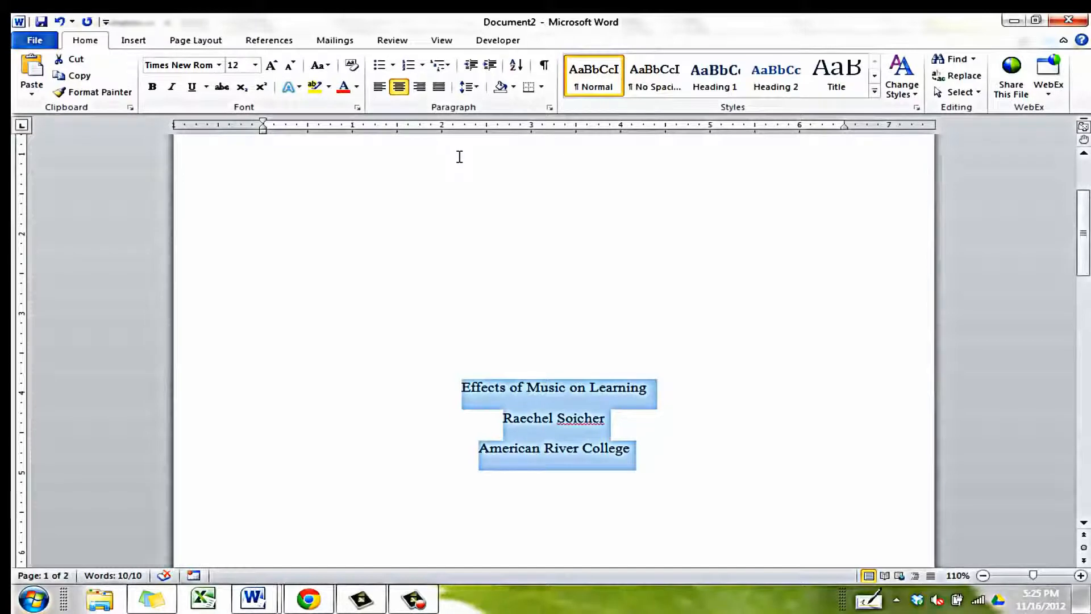
pyautogui.click(662, 397)
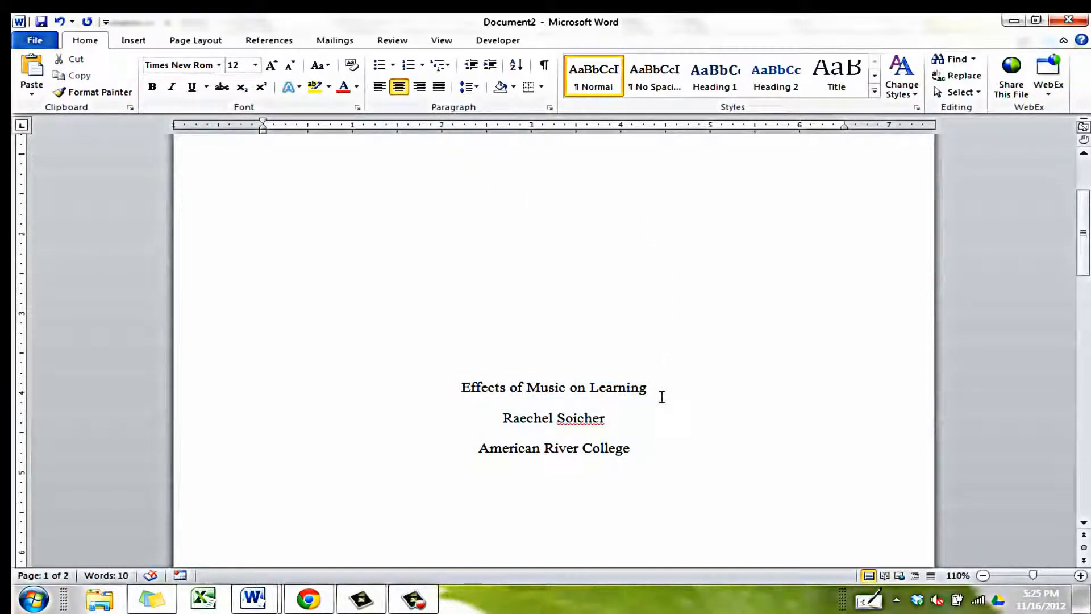